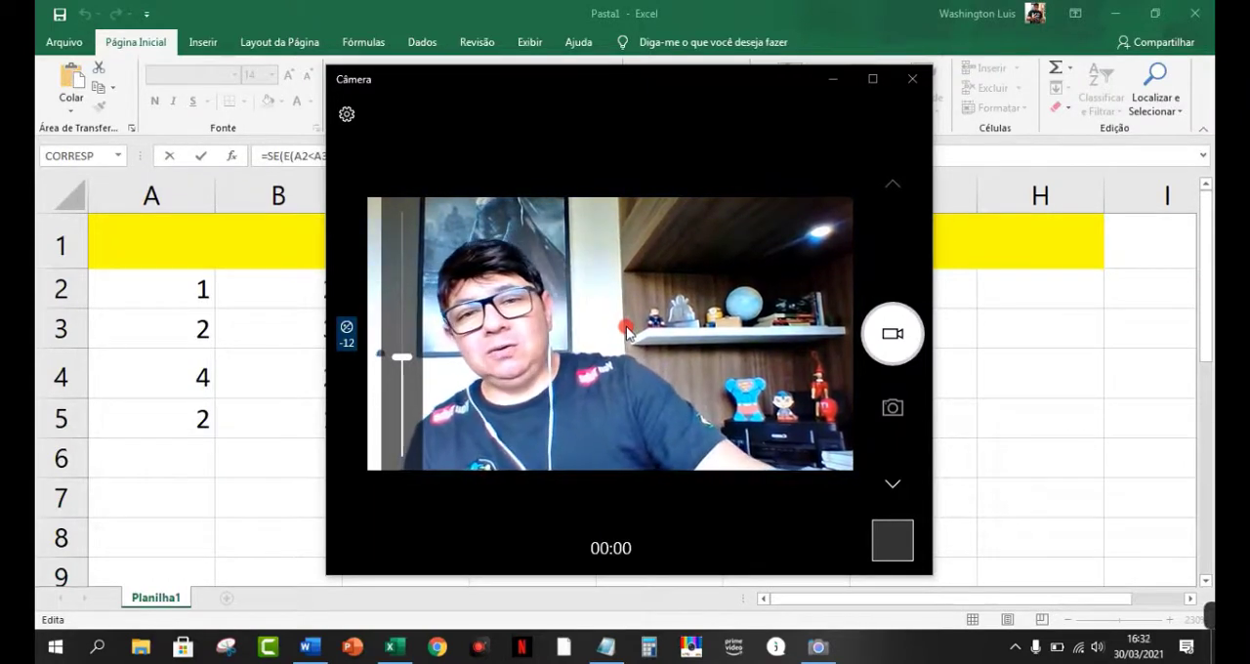
Step: Switch back to the spreadsheet and make the merged title "CONDICIONAL SE(E()" in row 1 bold
click(256, 318)
click(543, 250)
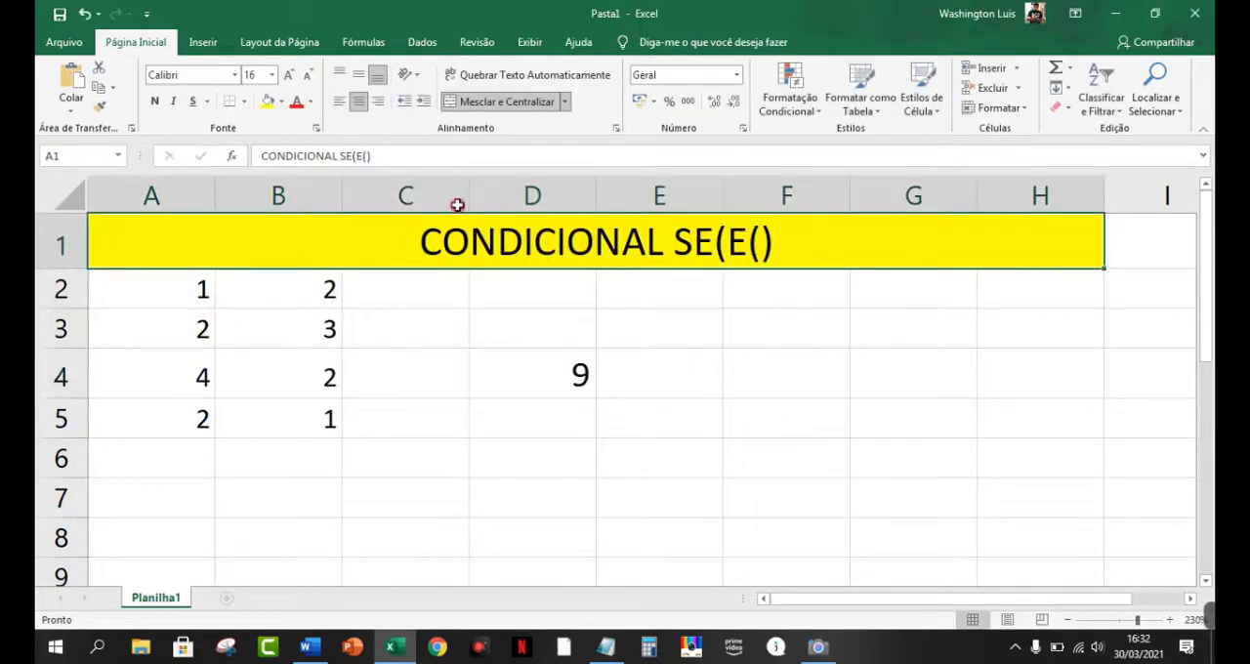
click(155, 103)
click(705, 383)
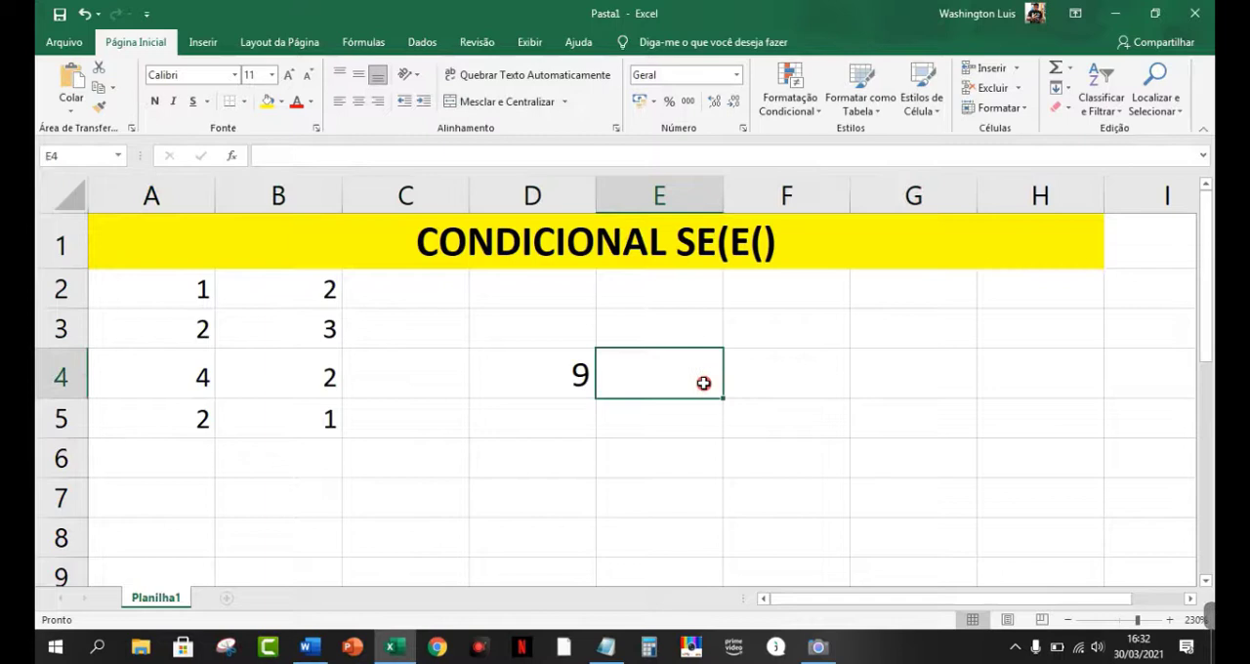
Step: Open the SE(E()) formula in cell D4 for editing
click(538, 376)
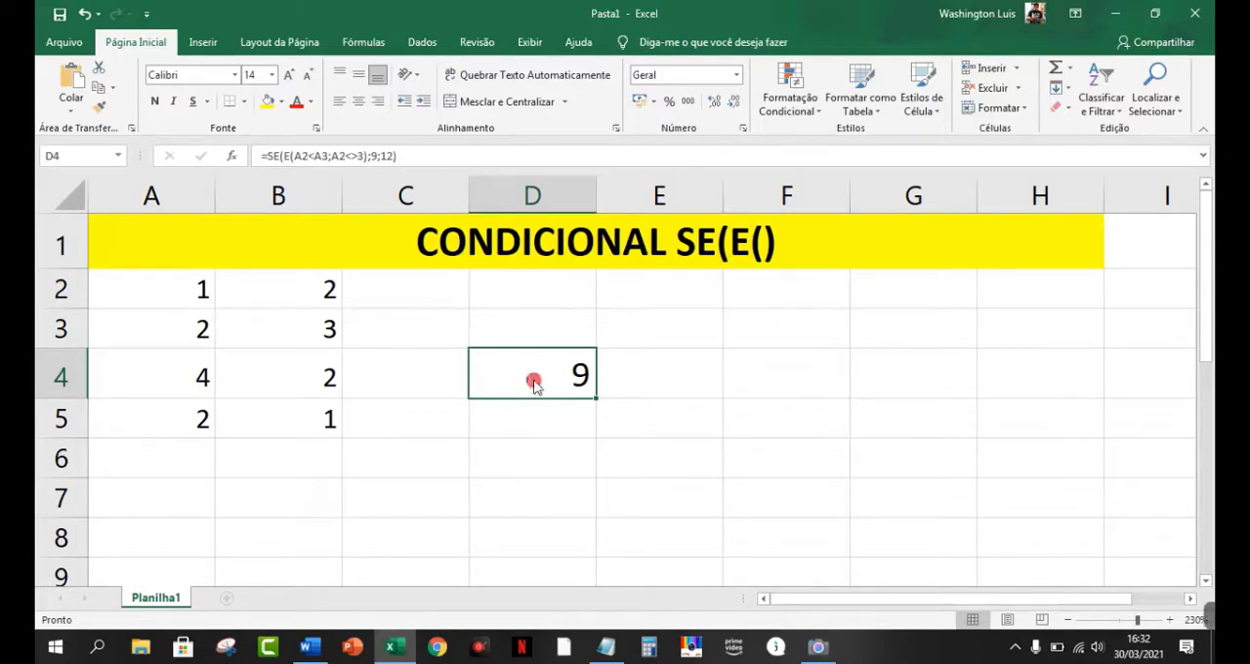
key(alt+Tab)
key(alt+Tab)
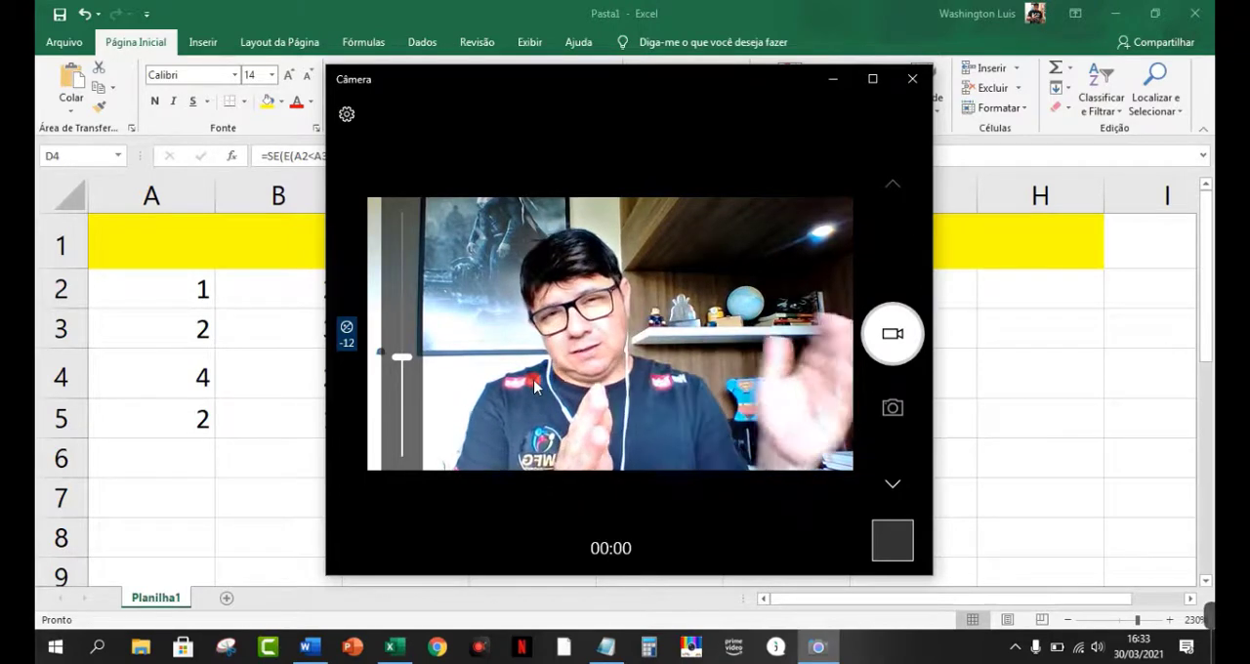
click(248, 352)
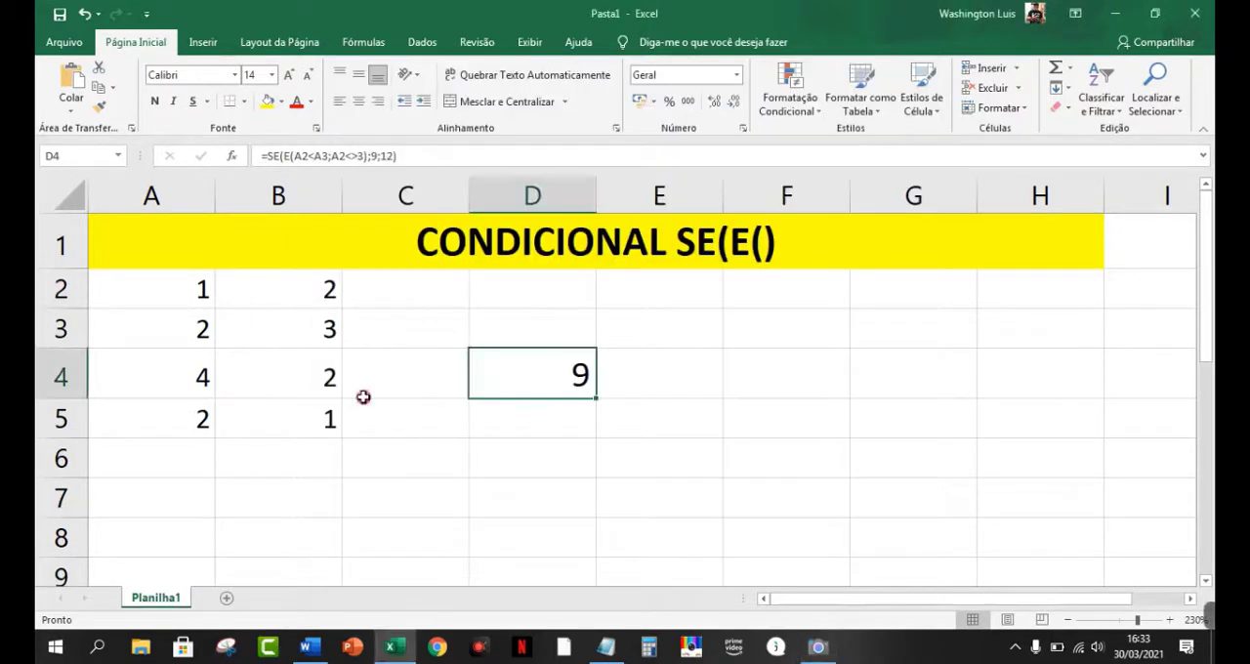
double_click(496, 381)
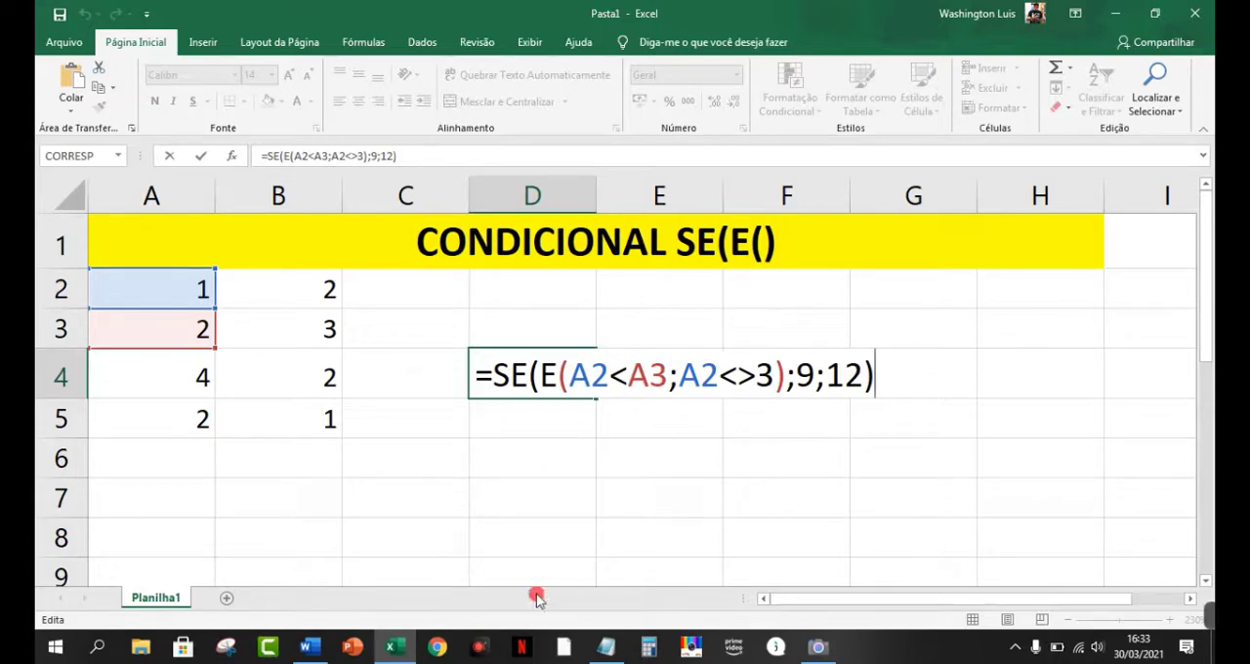
Step: Draw red pen marks on the D4 formula: underline =SE and E, point arrows at both opening parentheses, and brace the two conditions
click(1203, 616)
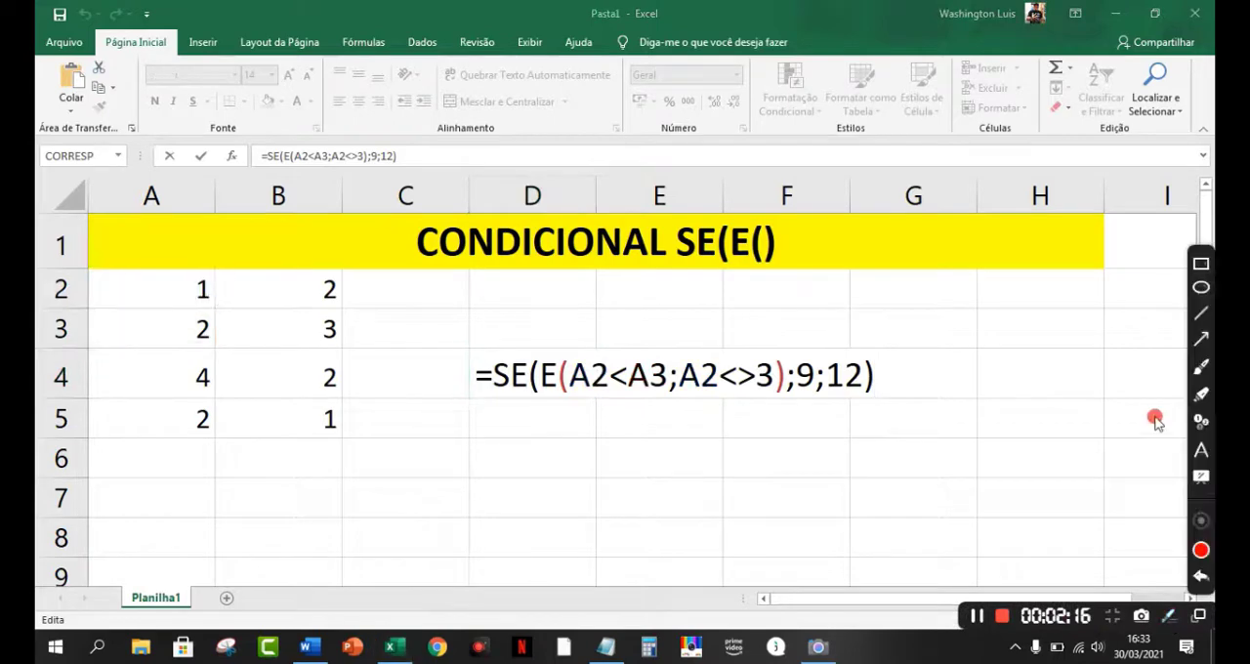
click(1199, 365)
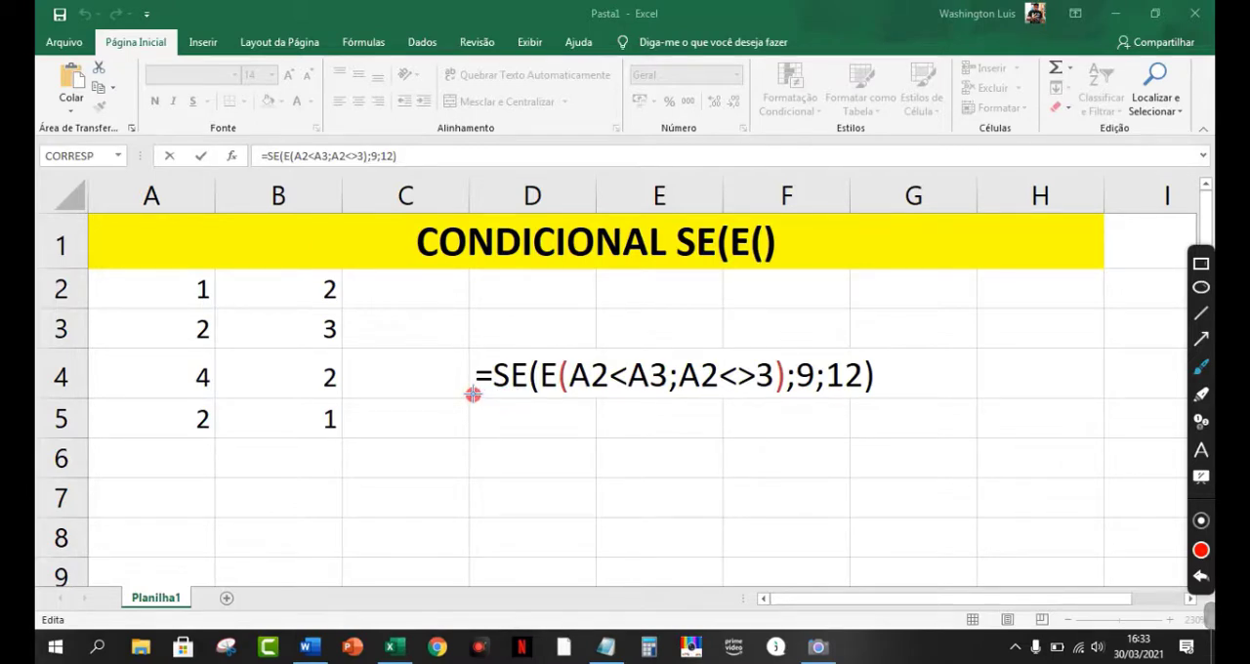
drag(473, 393, 518, 395)
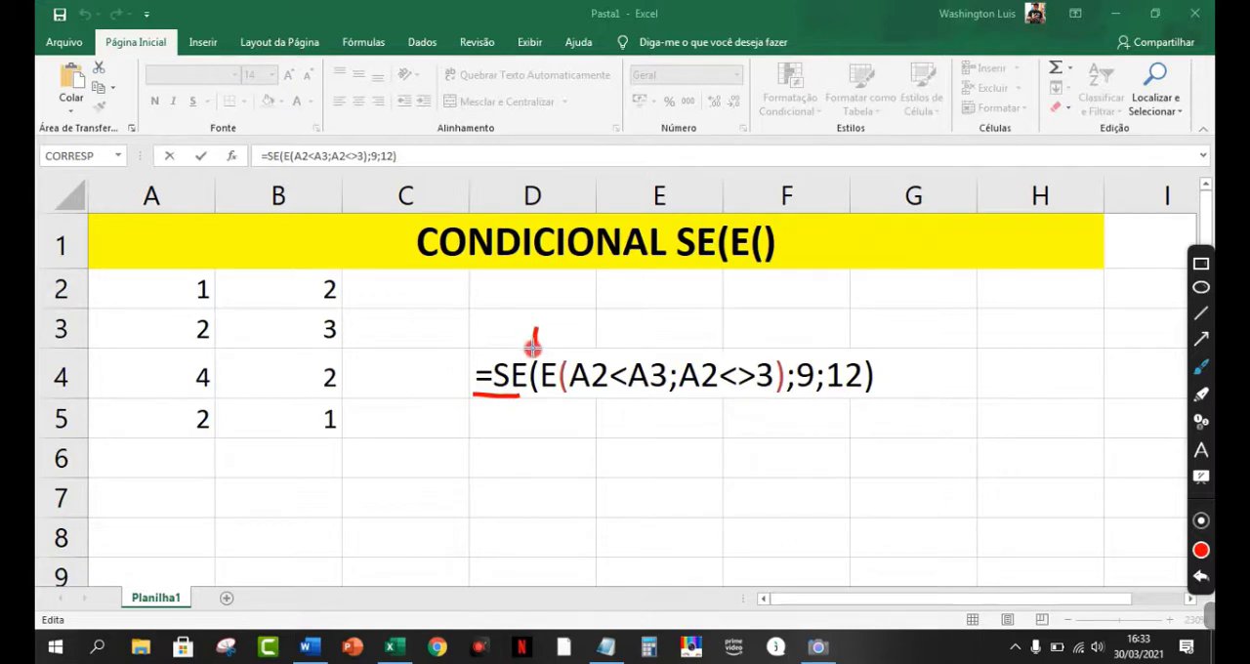
drag(530, 338, 542, 337)
drag(540, 393, 557, 388)
drag(581, 319, 559, 343)
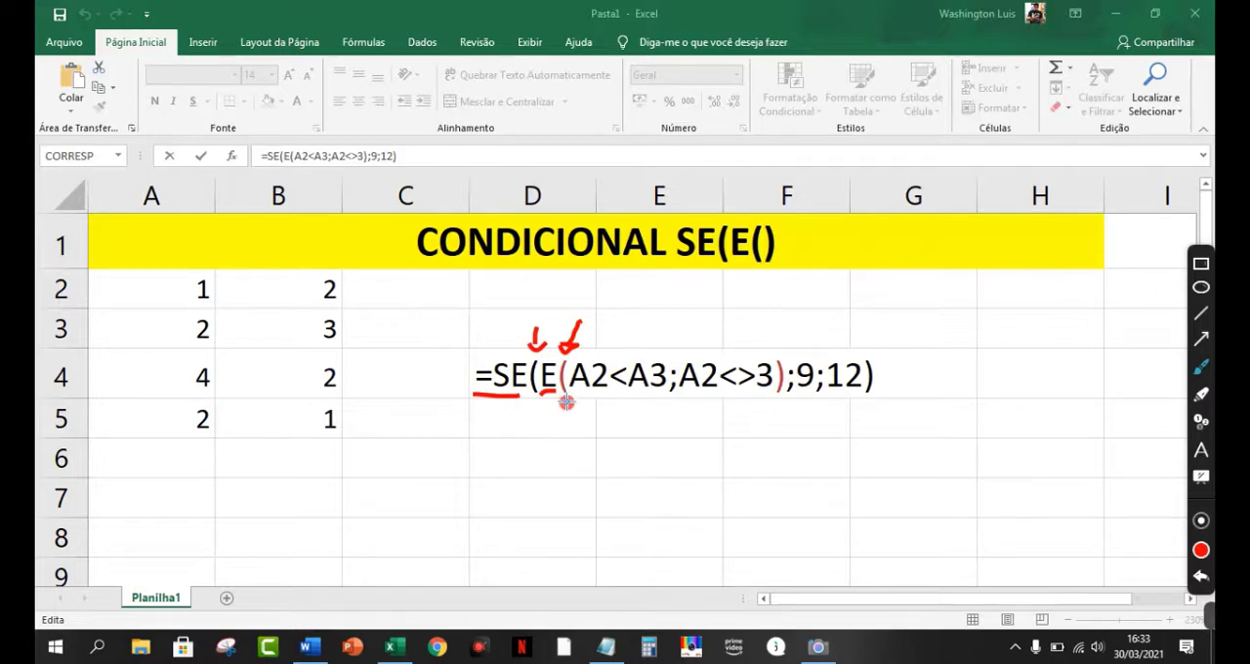
mouse_move(568, 407)
mouse_down()
mouse_move(668, 425)
mouse_move(770, 414)
mouse_up()
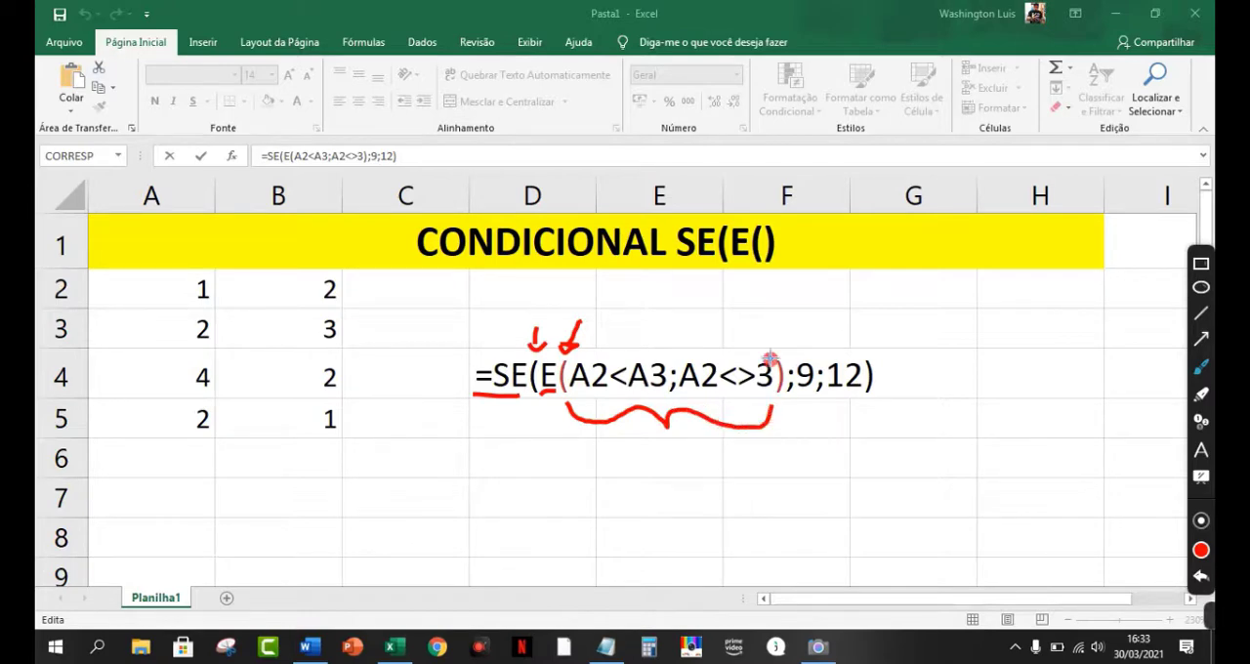
Step: Add the red text annotation "ARGUMENTO LÓGICO" above the two conditions in the formula
click(1201, 450)
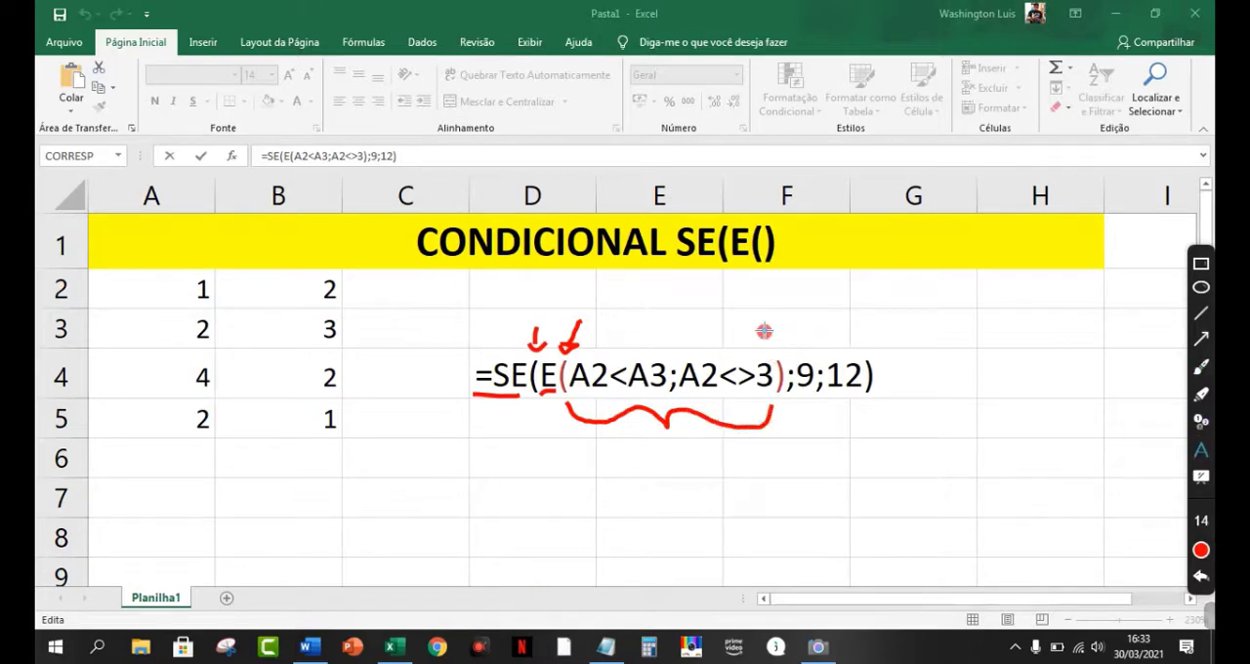
click(620, 326)
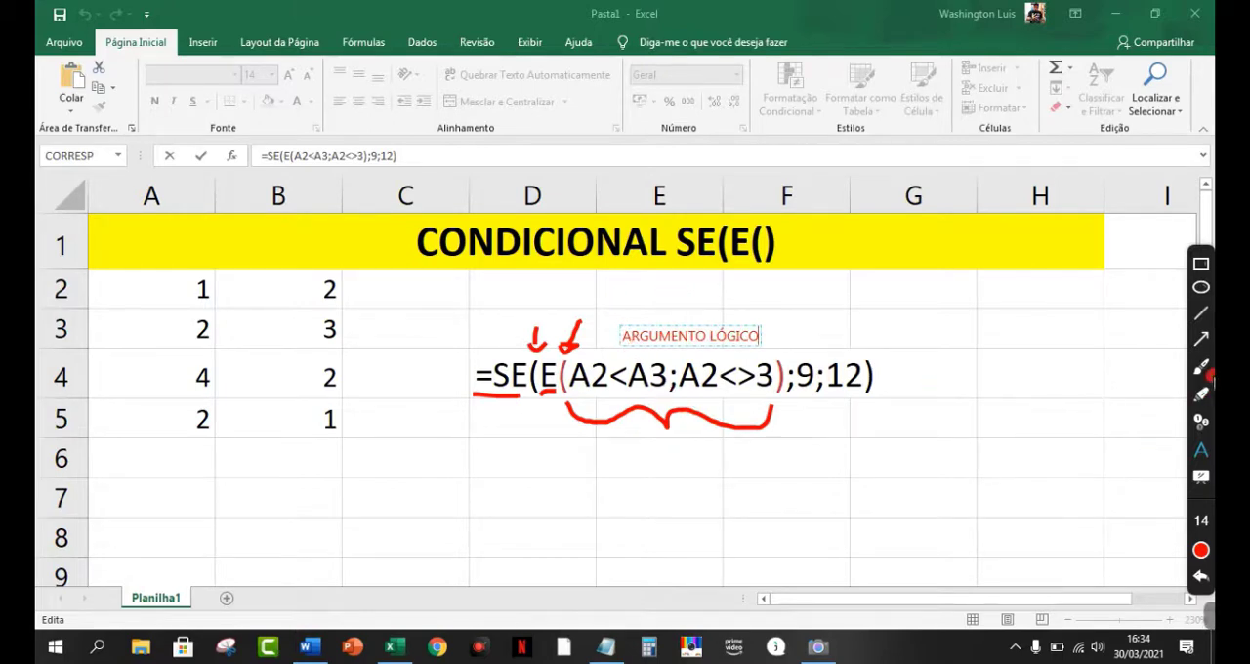
click(797, 409)
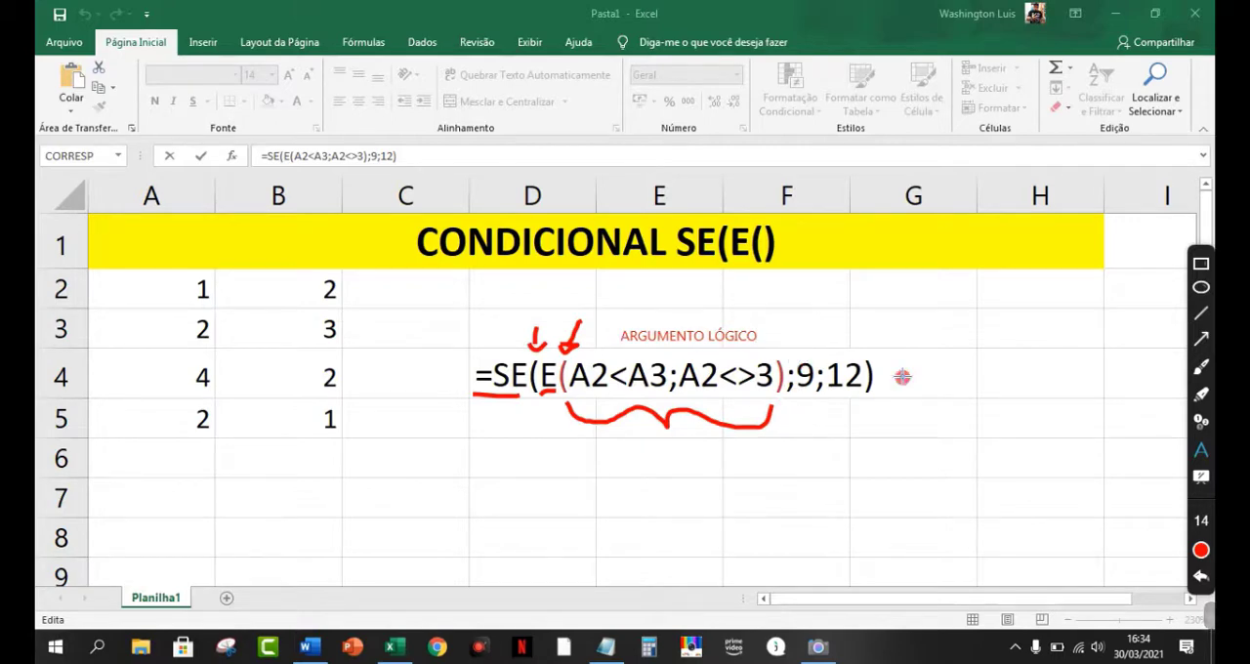
Step: Change the annotation colour to blue and draw a curly brace with the pen under ";9;12)" in the formula
click(1201, 550)
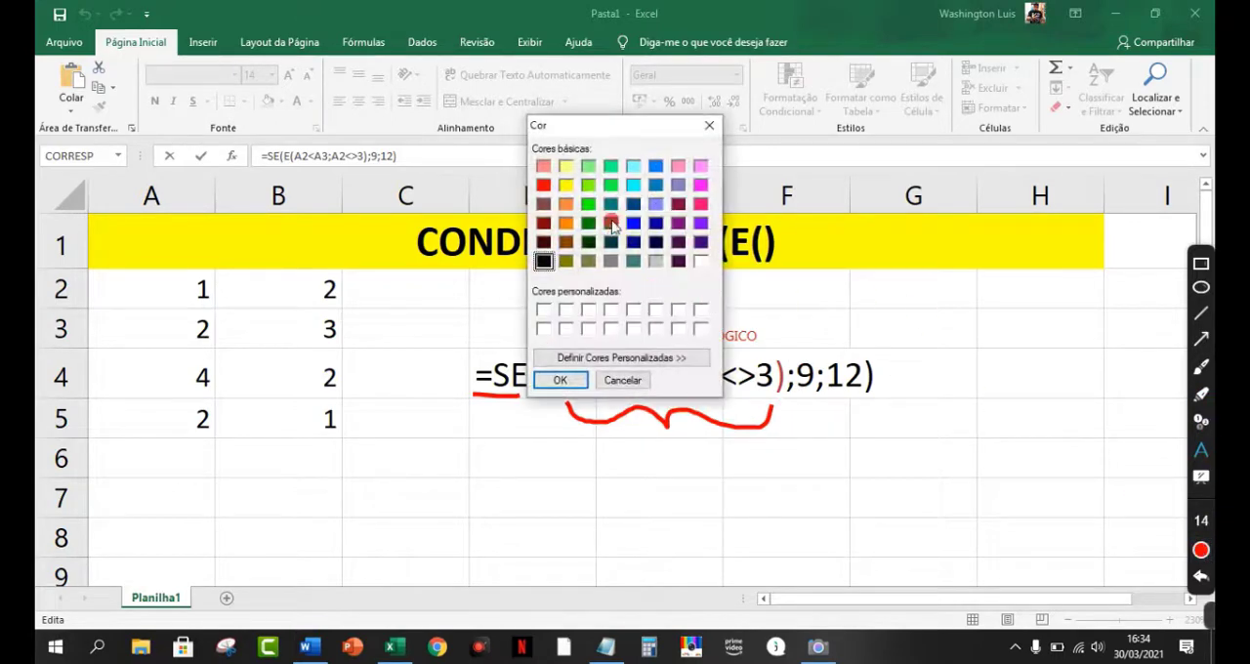
click(632, 223)
click(559, 380)
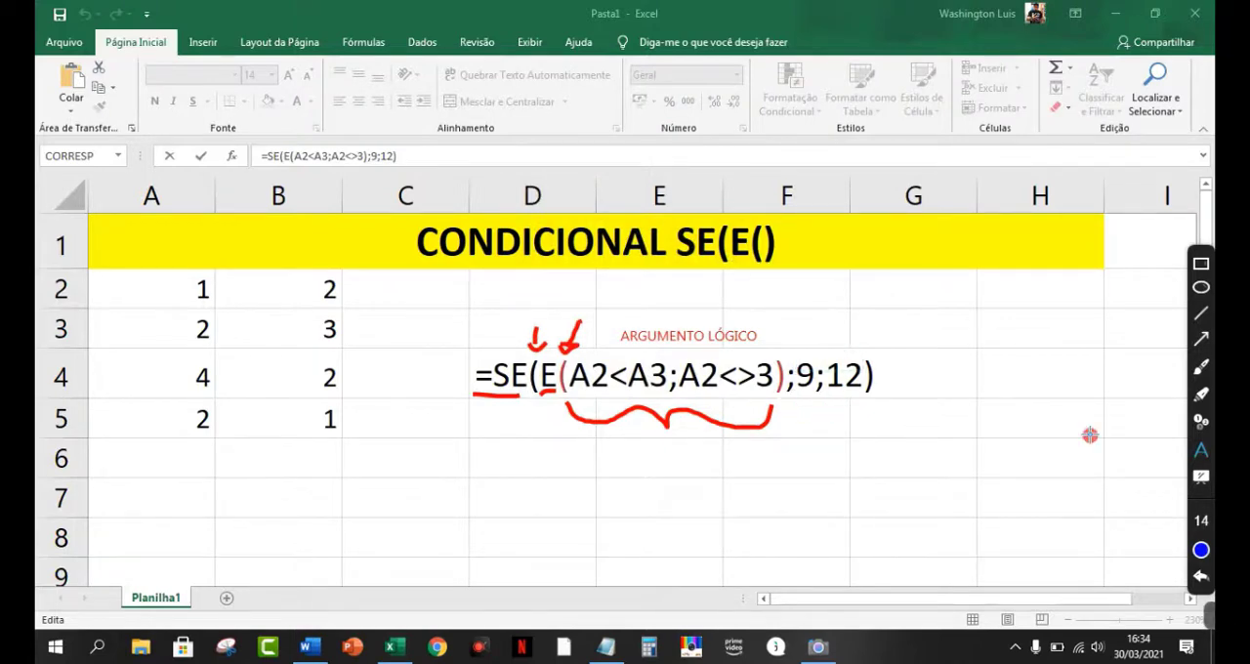
click(1201, 365)
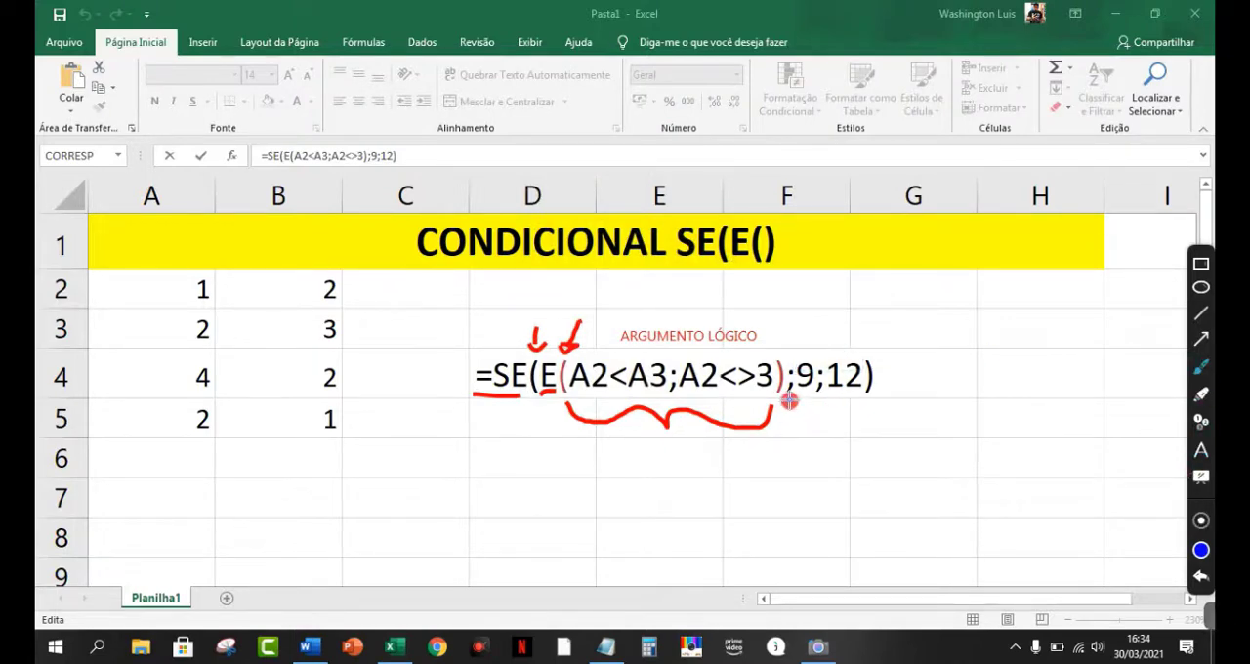
mouse_move(788, 400)
mouse_down()
mouse_move(831, 421)
mouse_move(895, 395)
mouse_up()
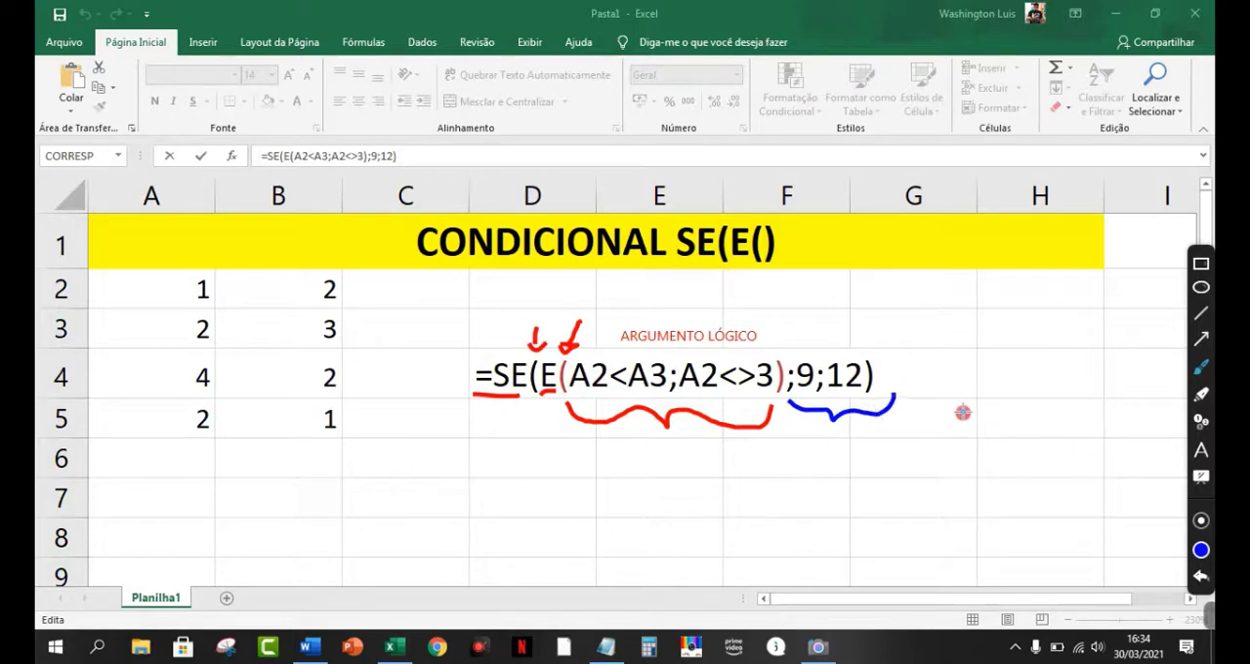
Step: Add the blue text annotation "RESULTADO APÓS ANALISAR OS ARGUMENTOS." below the blue brace
click(1201, 450)
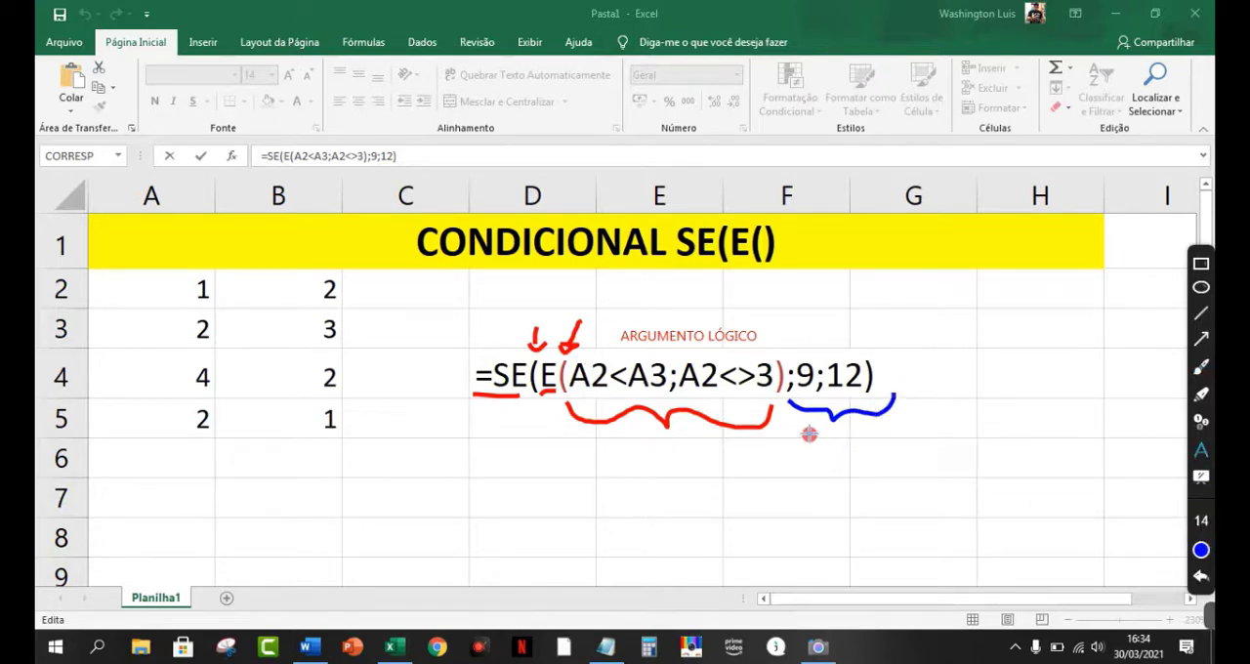
click(808, 437)
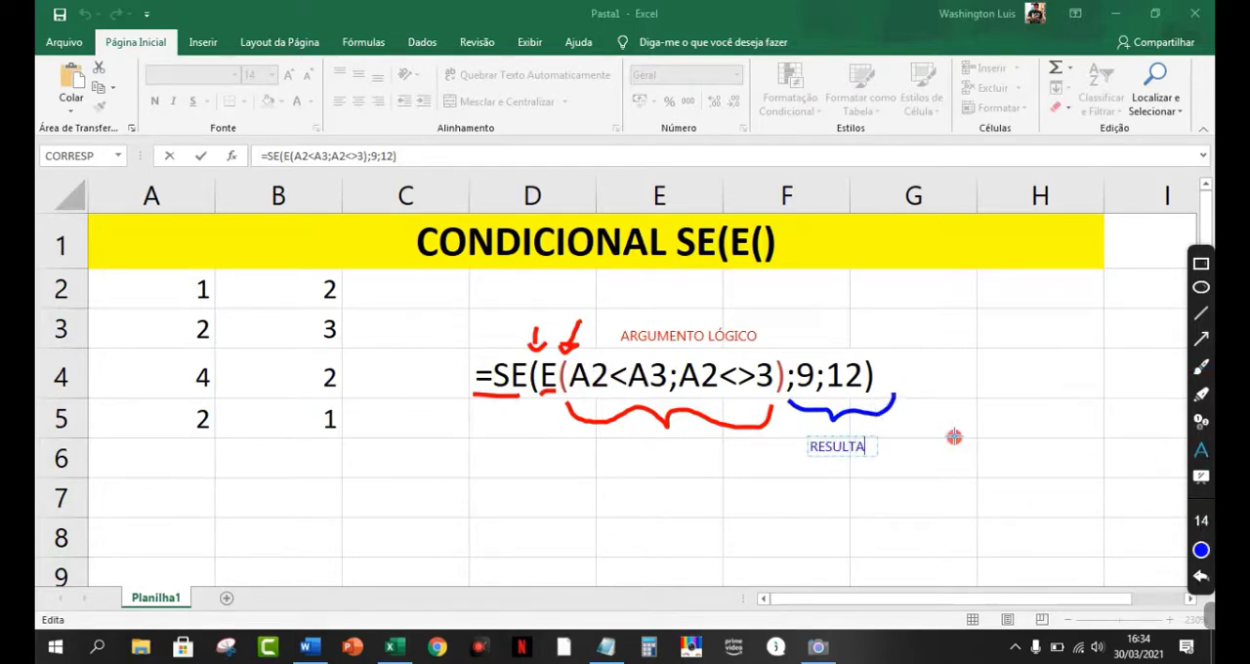
text(RESULTADO APÓS ANALISAR OS ARGUMENTOS.)
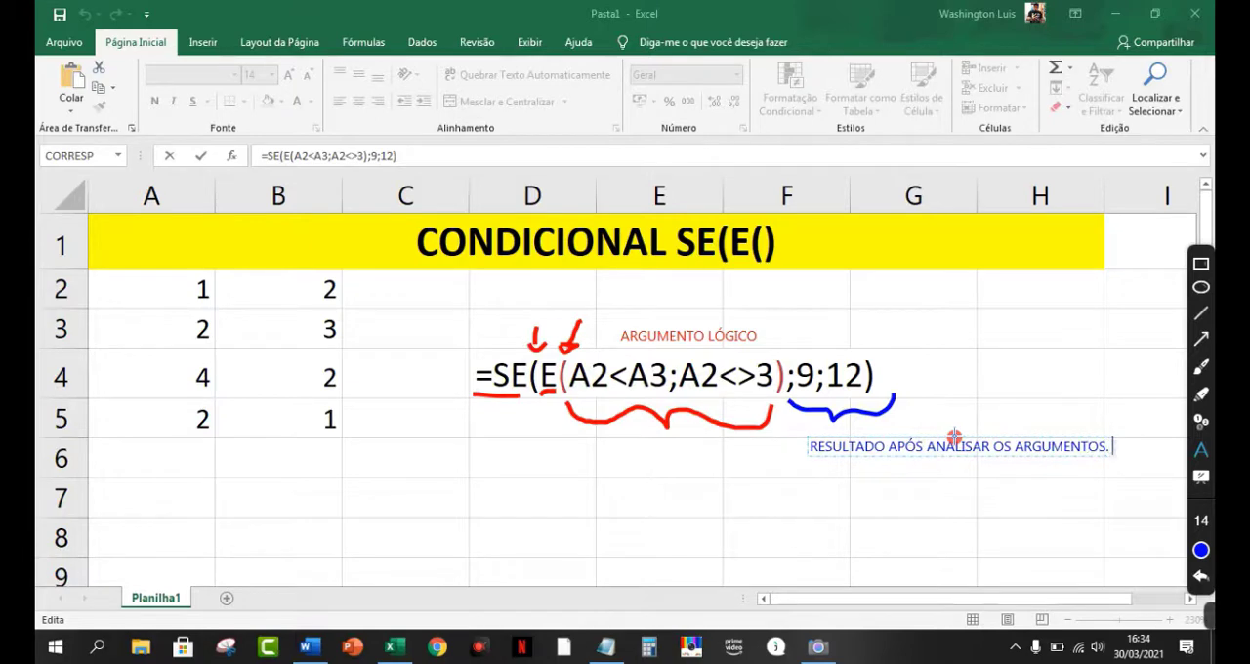
Step: Draw two blue pen arrows above the formula, one pointing at the 9 and one at the 12
click(1201, 365)
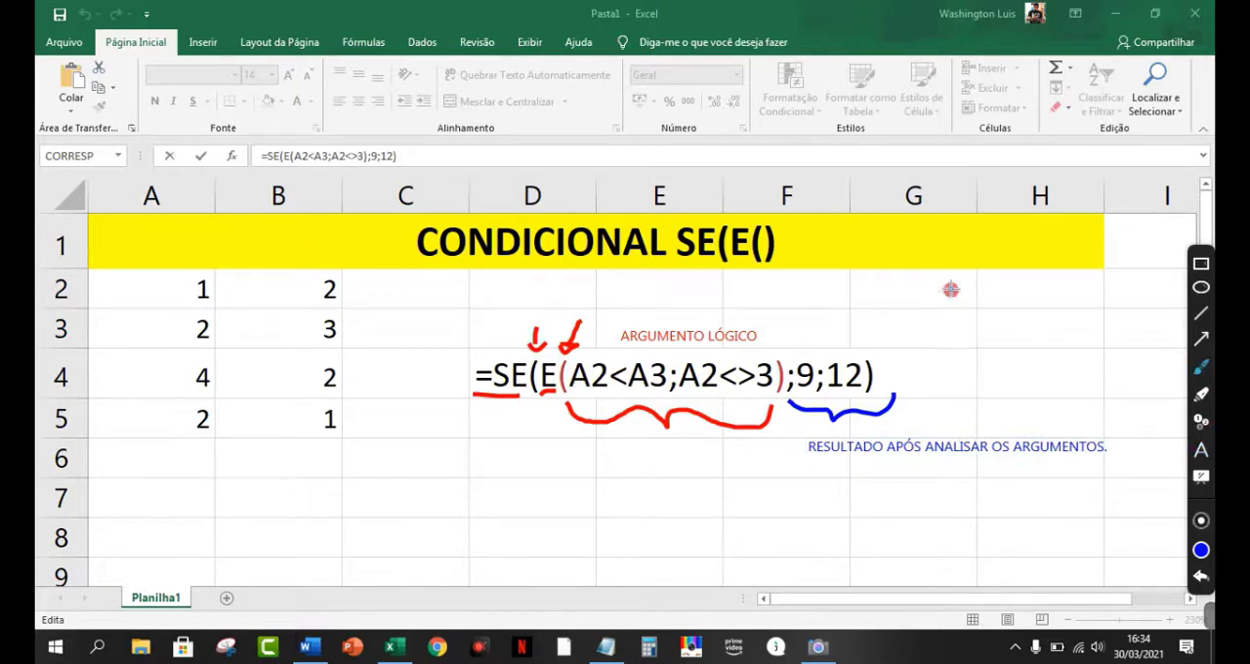
drag(822, 323, 812, 351)
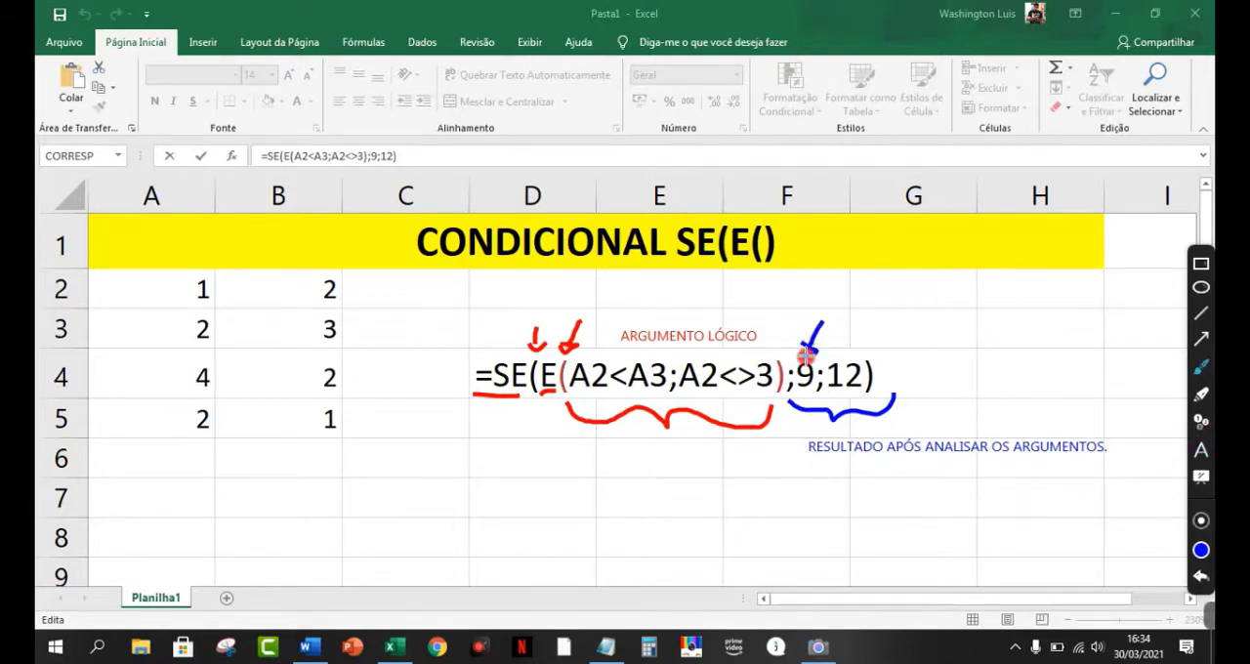
drag(884, 314, 864, 349)
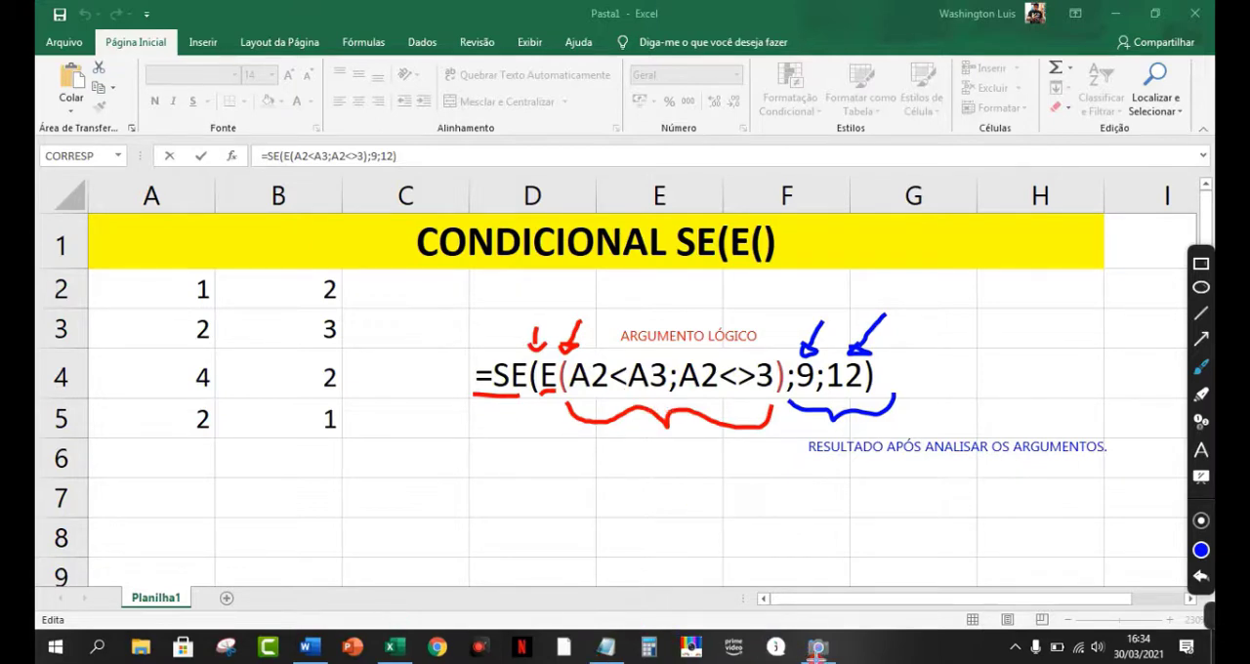
Step: Bring up the Camera window and move it over columns A to C, clear of the D4 formula
click(818, 646)
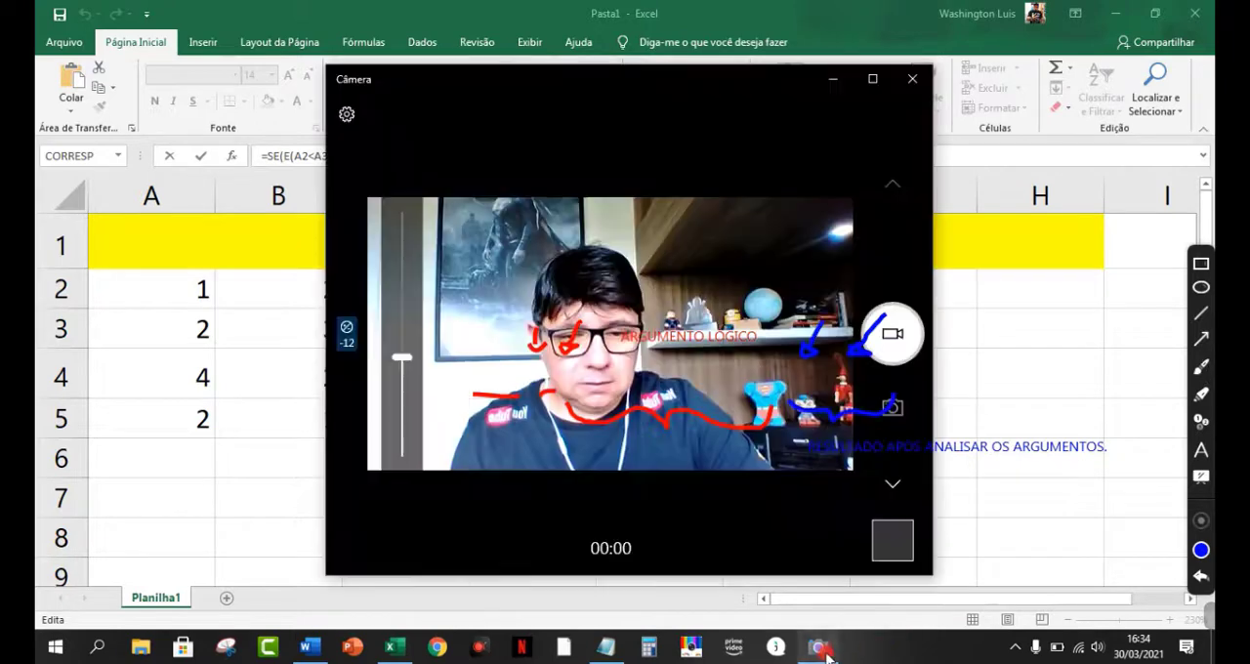
drag(706, 89, 230, 75)
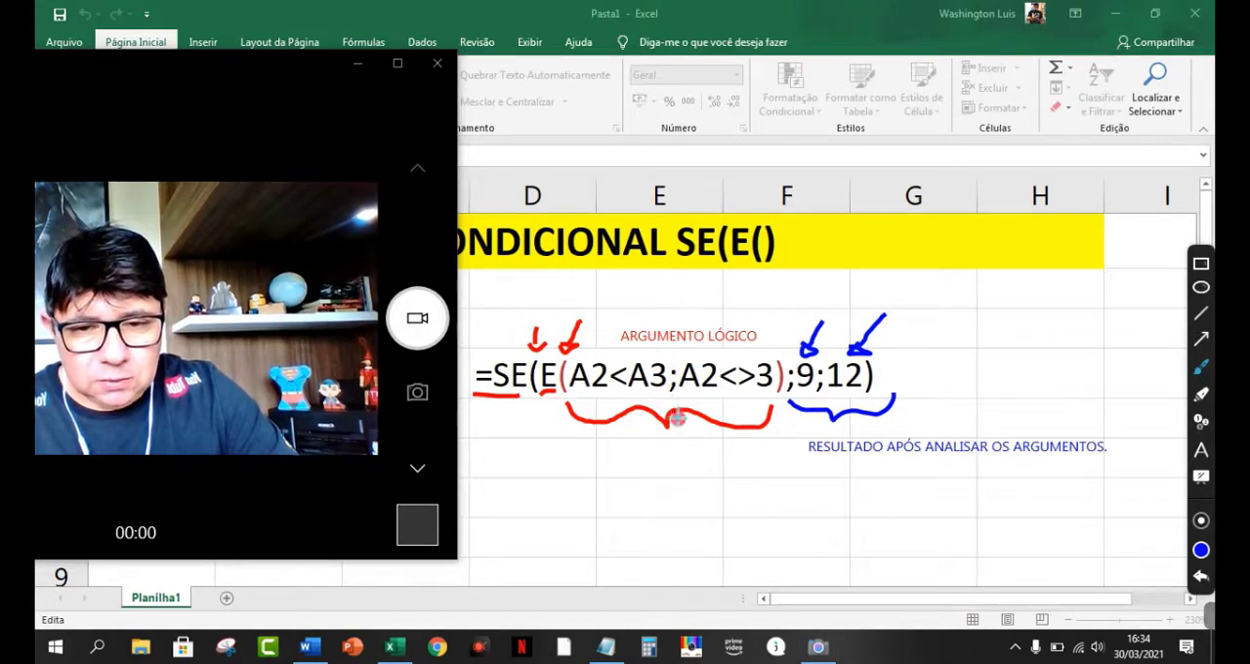
Step: Undo all the annotations and draw a blue upward arrow pointing at the semicolon between A2<A3 and A2<>3
click(1201, 577)
click(1201, 577)
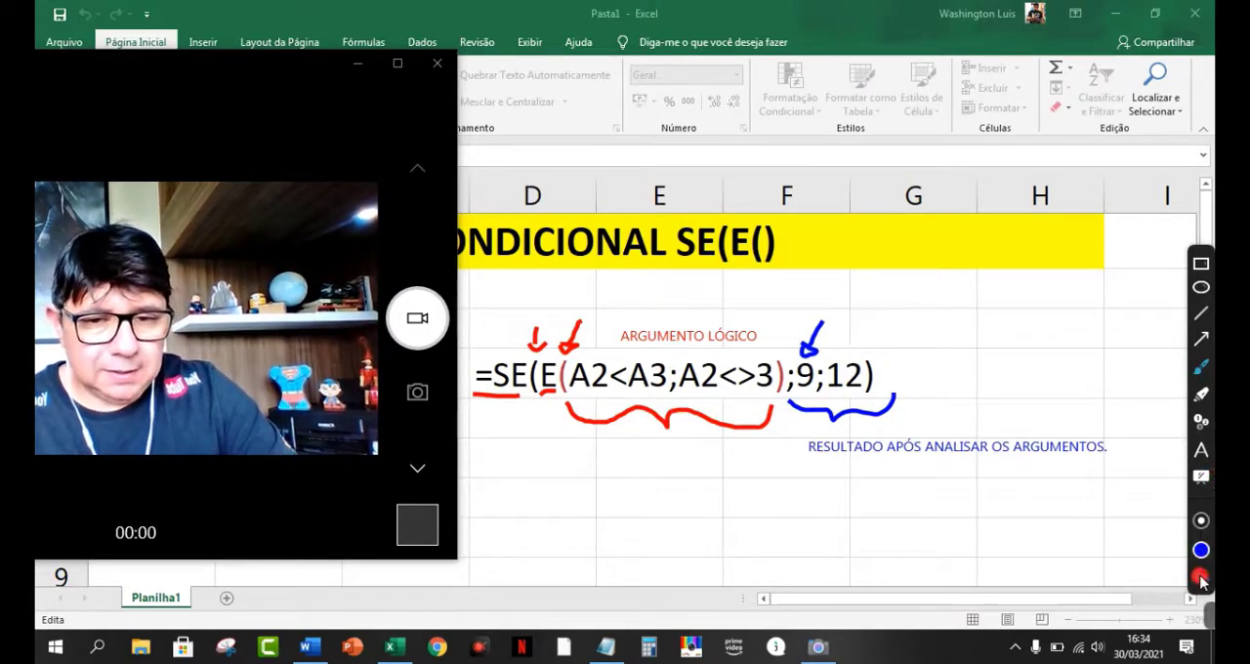
click(1201, 577)
click(1201, 577)
click(1201, 577)
click(1201, 577)
click(1201, 577)
click(1200, 578)
click(1201, 577)
click(1201, 577)
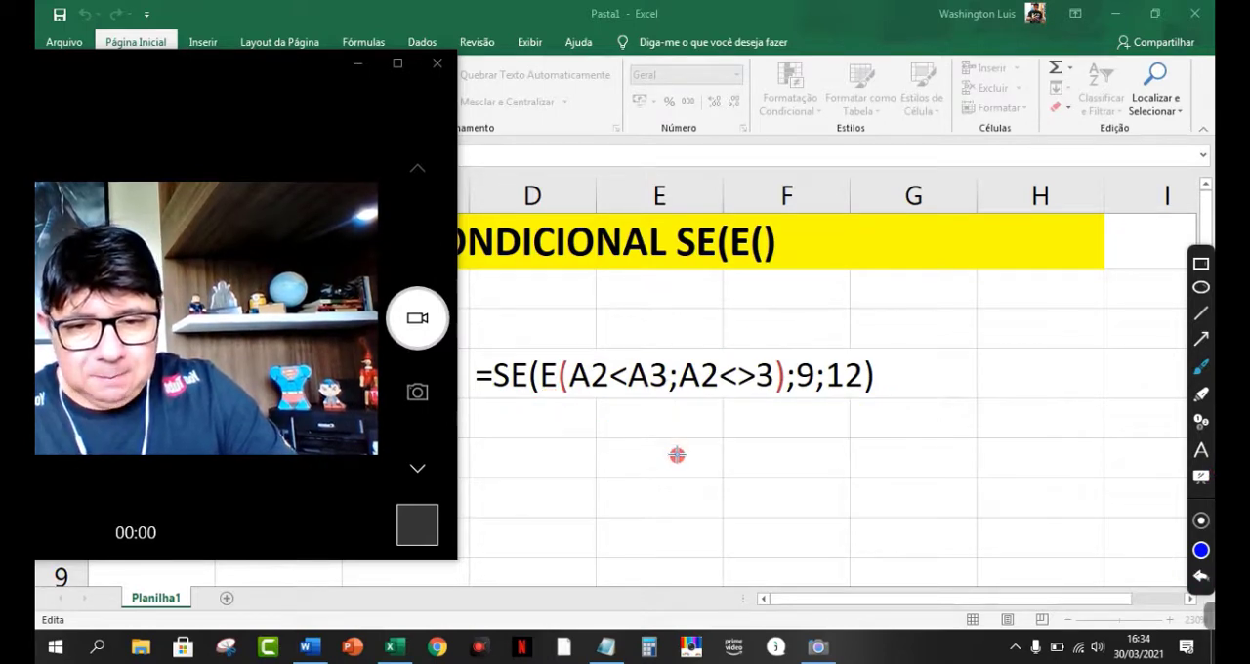
mouse_move(675, 455)
mouse_down()
mouse_move(675, 411)
mouse_move(685, 411)
mouse_move(670, 391)
mouse_move(661, 406)
mouse_up()
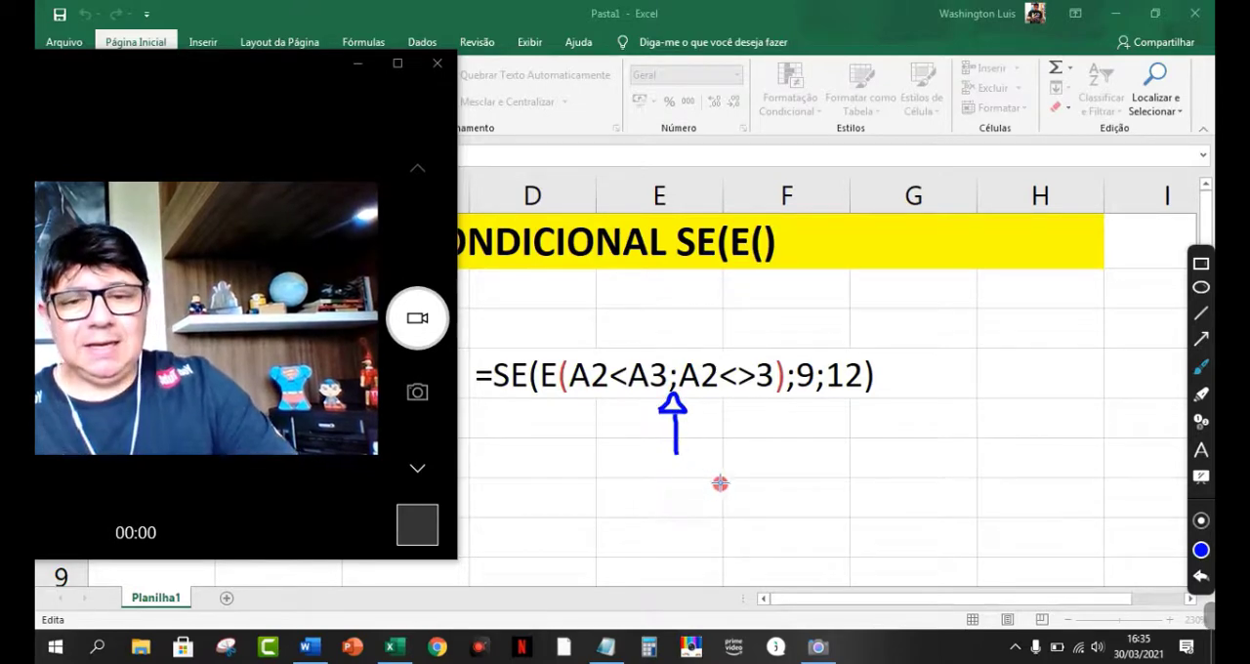
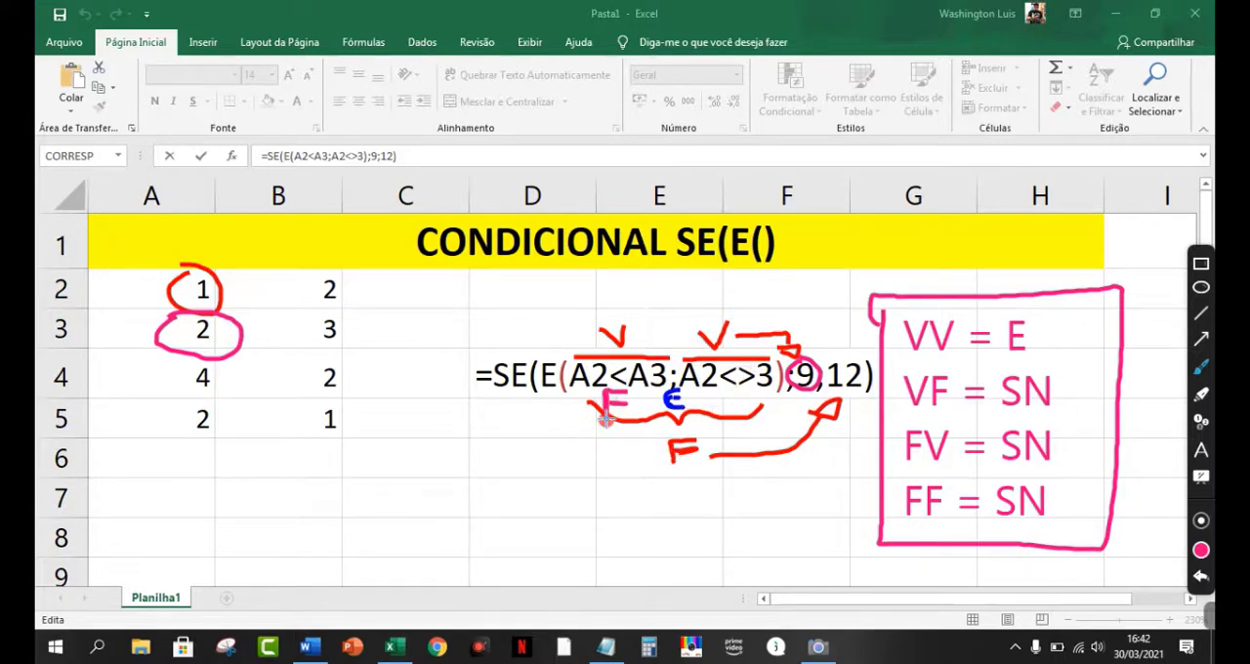
Step: Replace the pink F annotation below A2<A3 with a pink handwritten V
drag(608, 422, 657, 468)
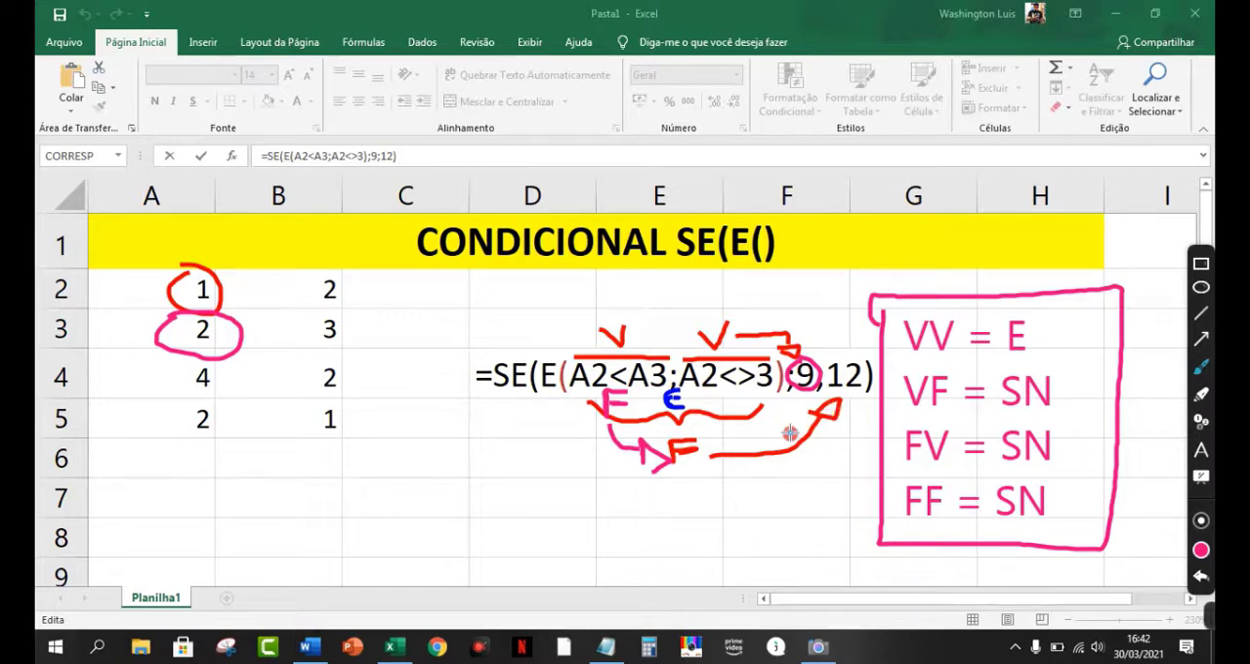
click(1204, 578)
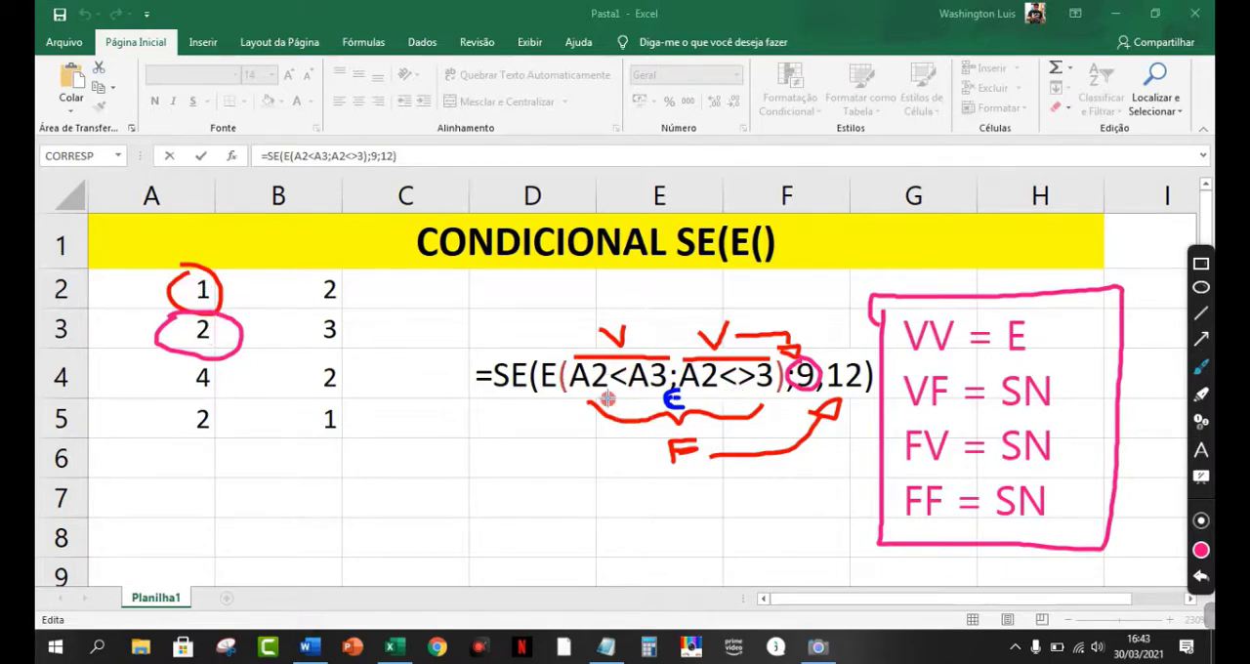
mouse_move(608, 397)
mouse_down()
mouse_move(618, 412)
mouse_move(628, 397)
mouse_up()
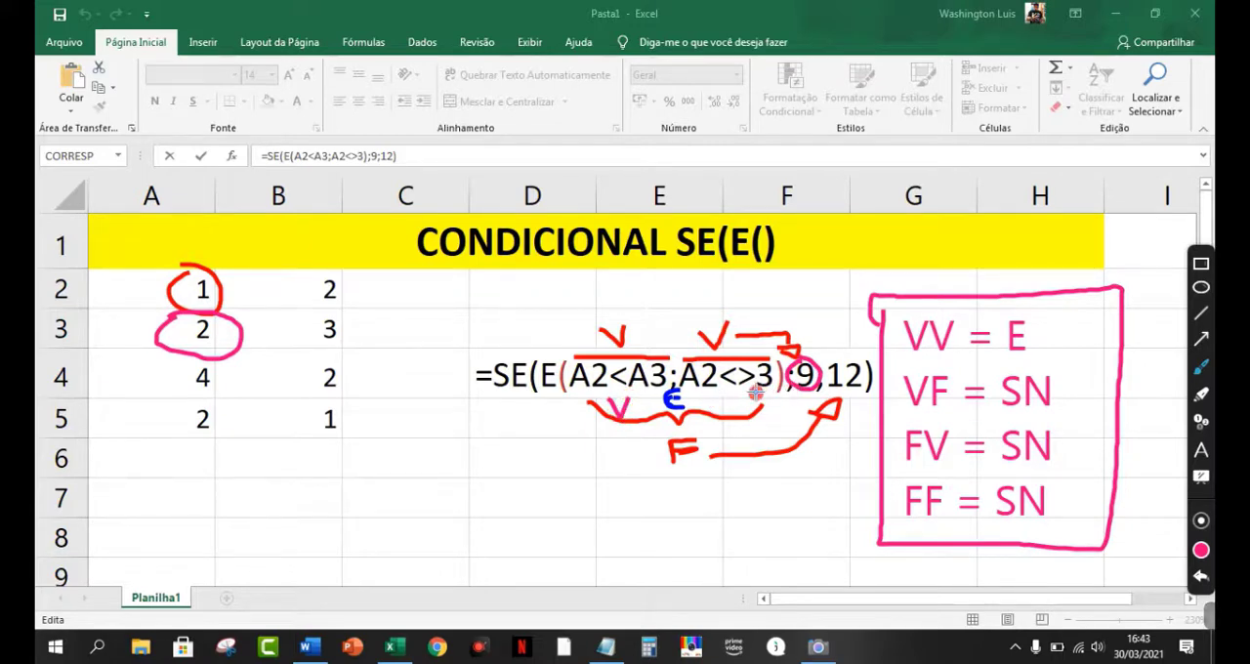
Step: Circle the values in A3 and A2 in pink and write a pink V below A2<>3
drag(198, 319, 181, 353)
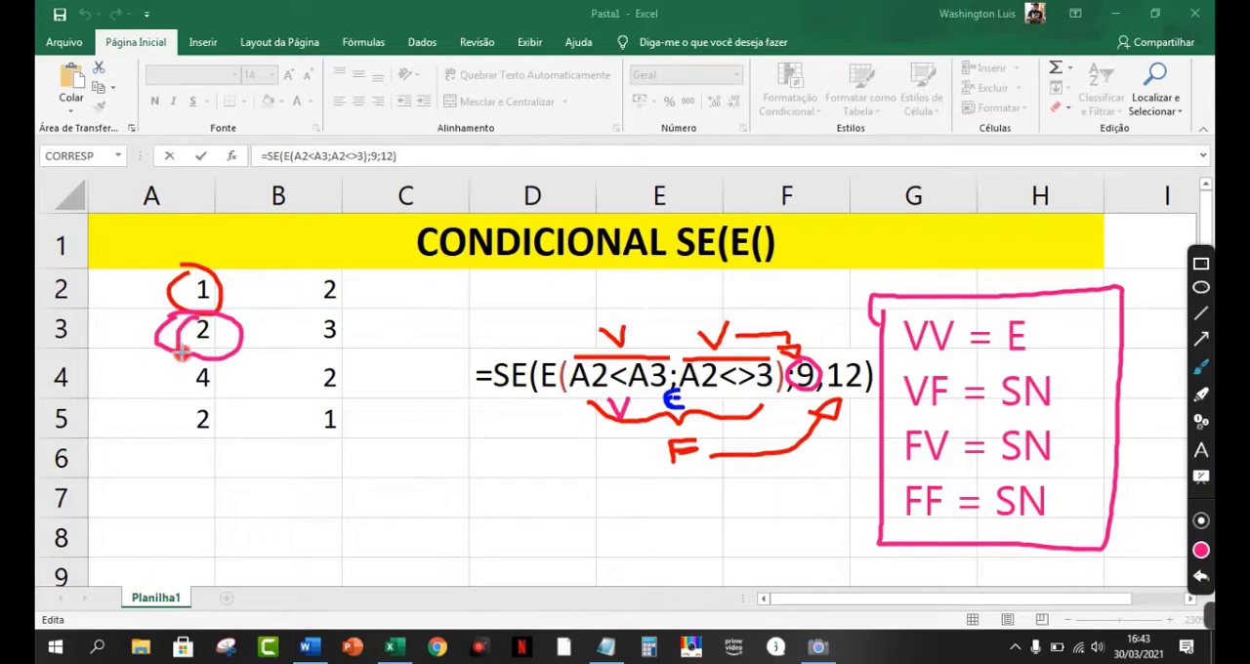
mouse_move(200, 305)
mouse_down()
mouse_move(174, 283)
mouse_move(220, 278)
mouse_move(175, 297)
mouse_move(237, 293)
mouse_move(175, 284)
mouse_up()
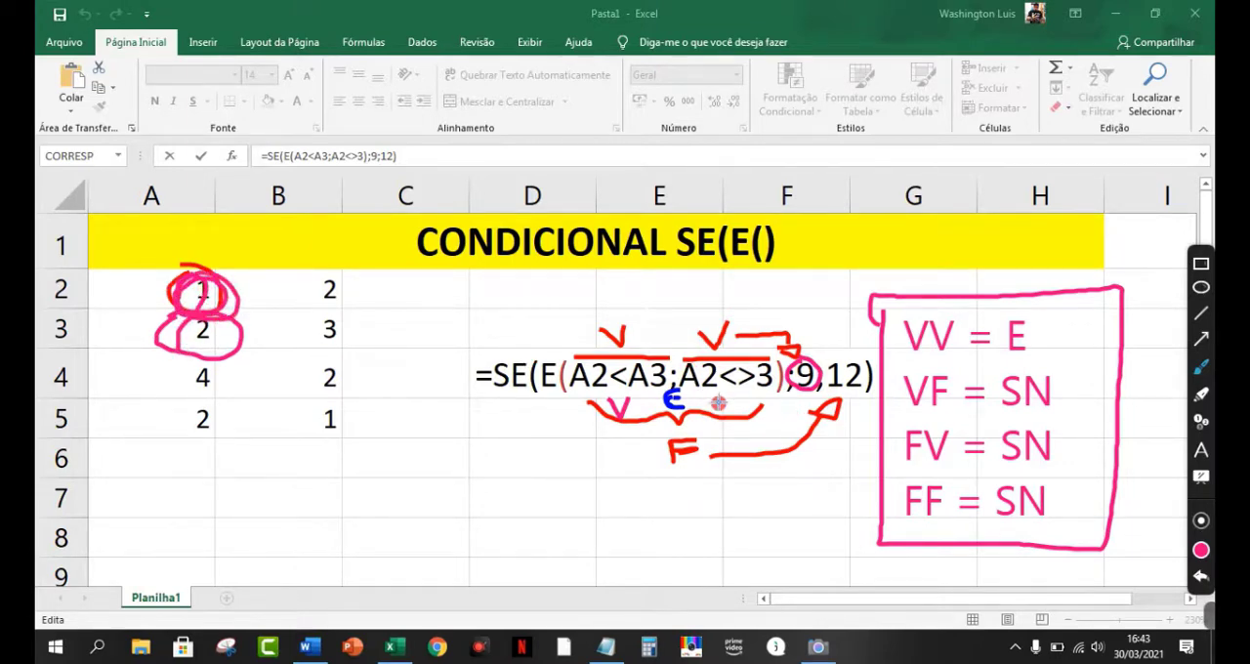
mouse_move(724, 394)
mouse_down()
mouse_move(733, 412)
mouse_move(746, 392)
mouse_up()
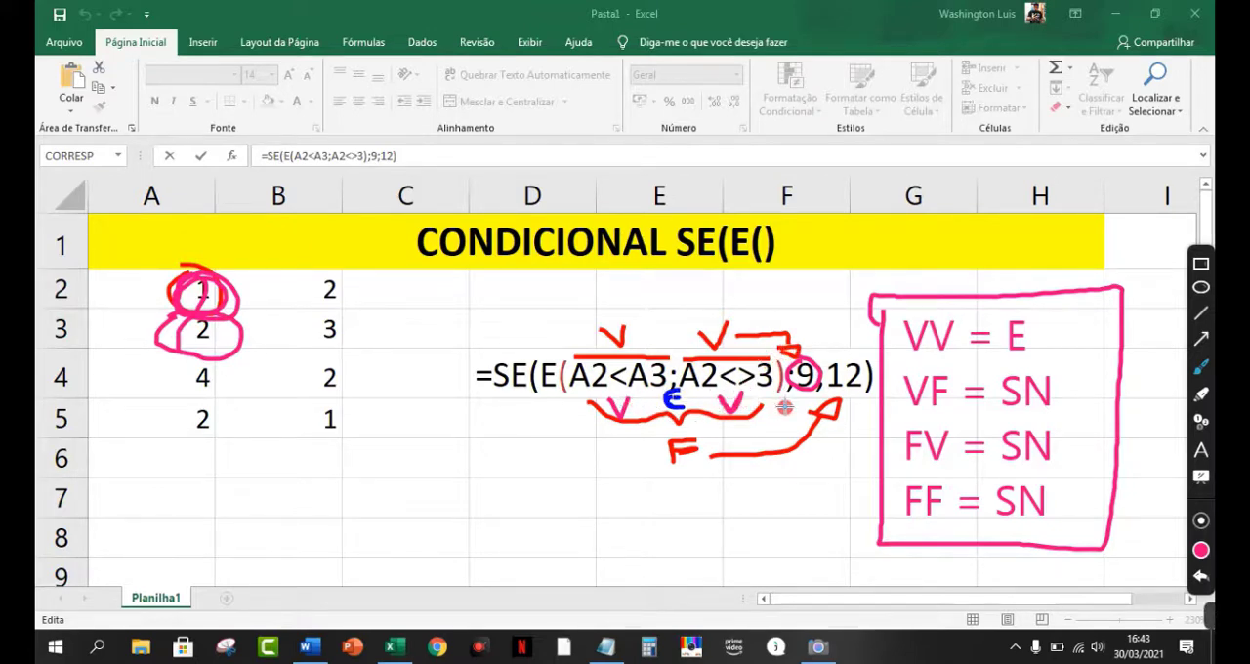
Step: Write a pink E just before and below the 9 argument and a pink SN above the 12 argument
drag(787, 398, 779, 414)
mouse_move(831, 352)
mouse_down()
mouse_move(816, 334)
mouse_move(841, 361)
mouse_move(836, 346)
mouse_up()
key(ctrl+z)
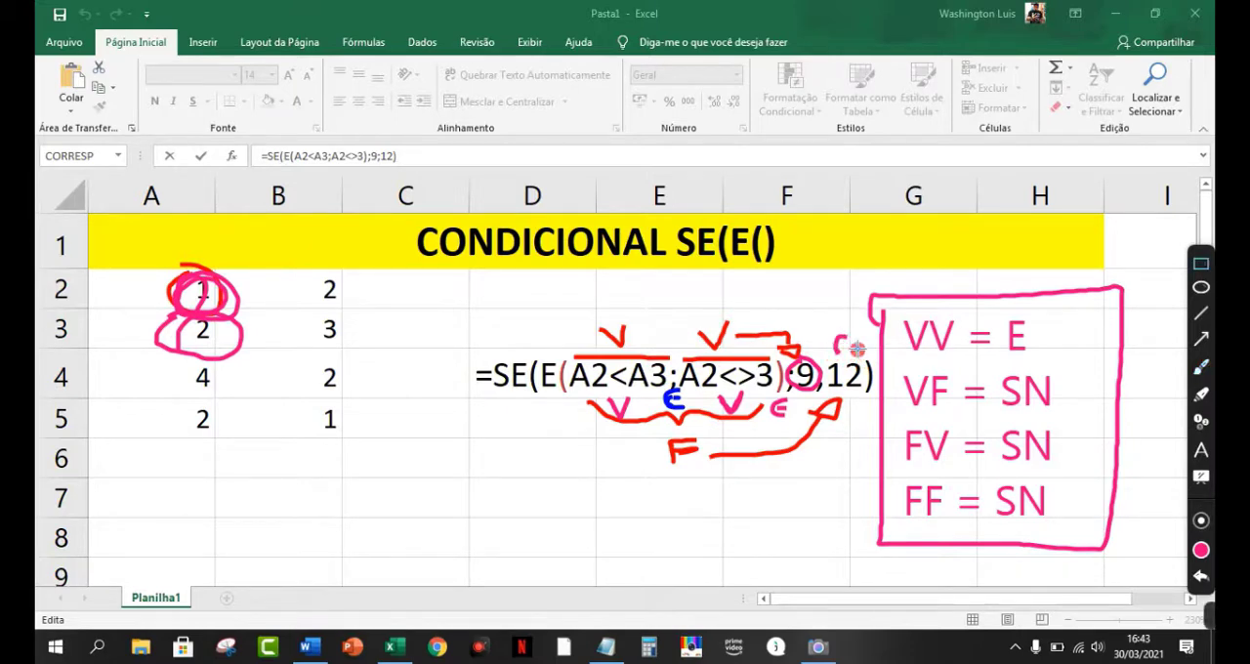
key(ctrl+z)
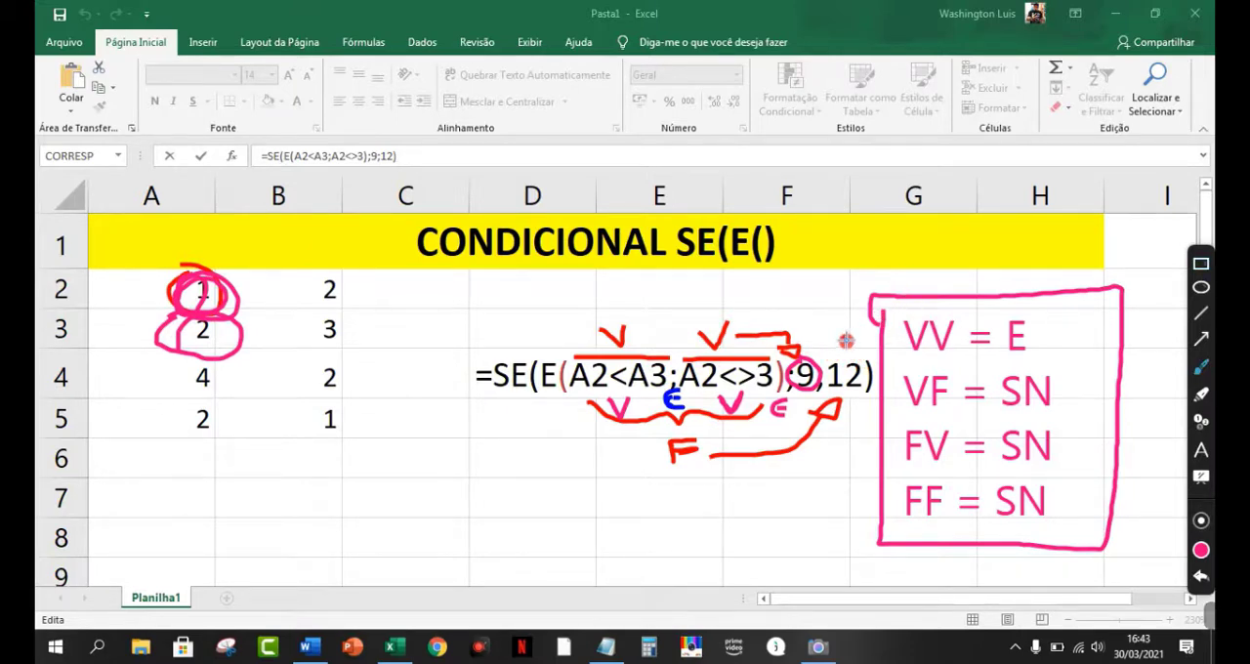
mouse_move(846, 339)
mouse_down()
mouse_move(837, 344)
mouse_move(849, 346)
mouse_up()
key(ctrl+z)
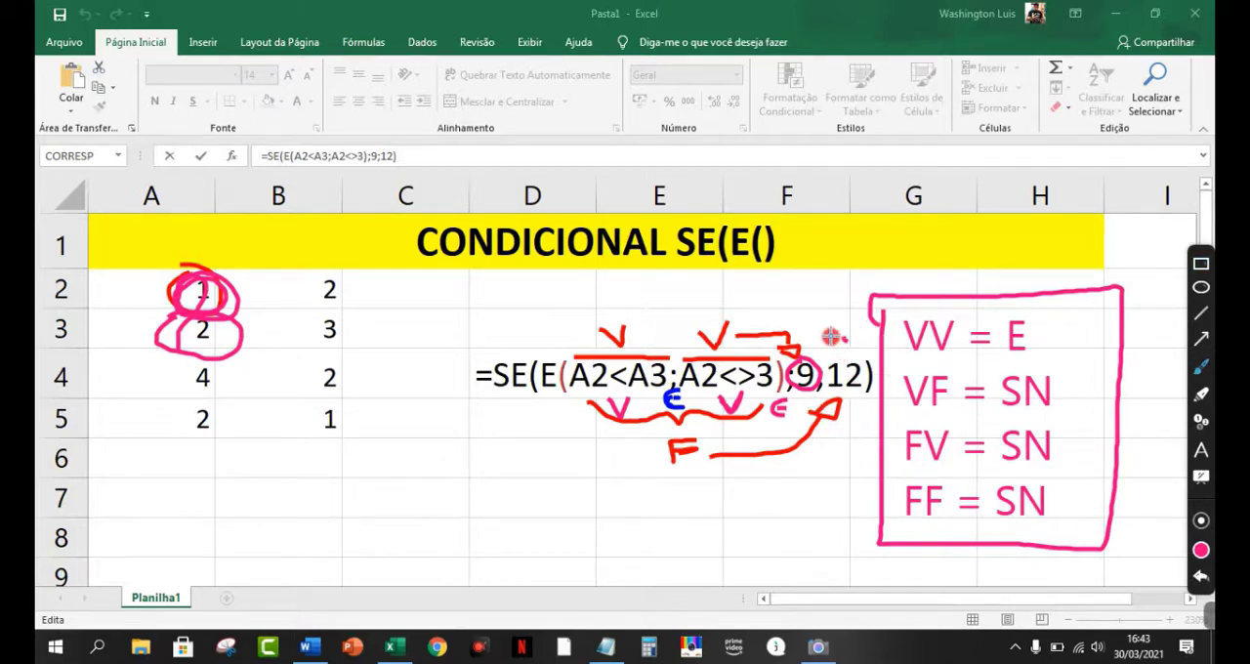
mouse_move(841, 338)
mouse_down()
mouse_move(831, 352)
mouse_move(853, 339)
mouse_move(865, 352)
mouse_move(869, 335)
mouse_up()
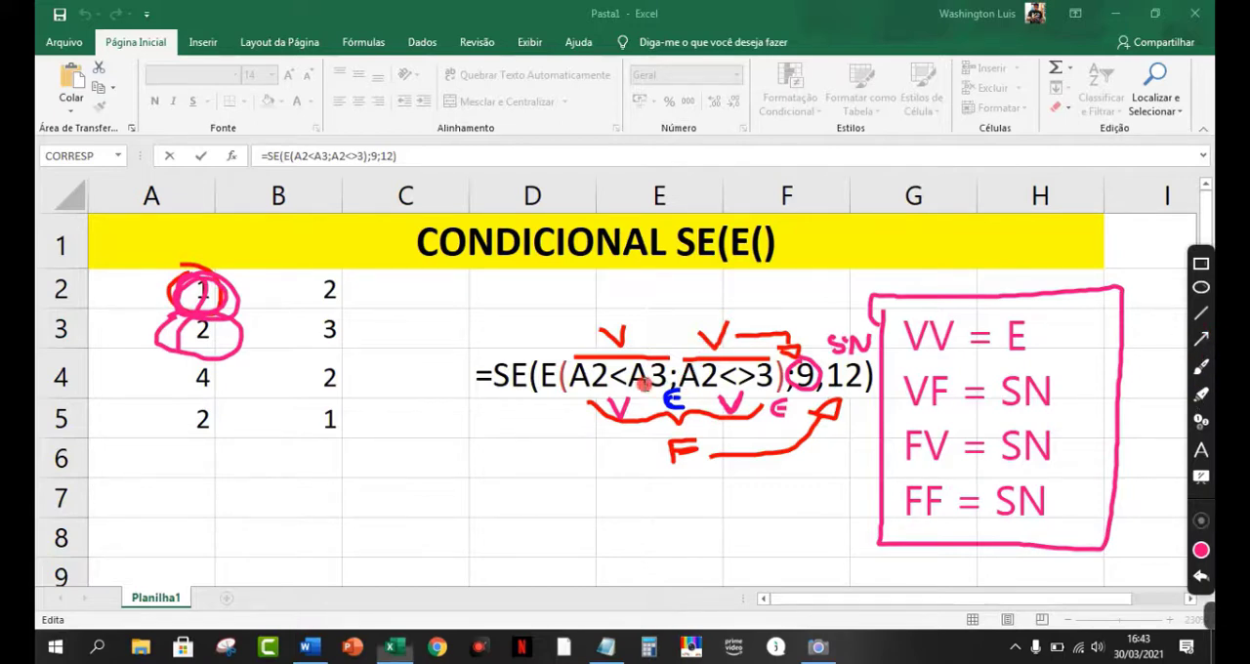
Step: Confirm the formula in D4 and fill the cell with yellow
double_click(646, 377)
key(Return)
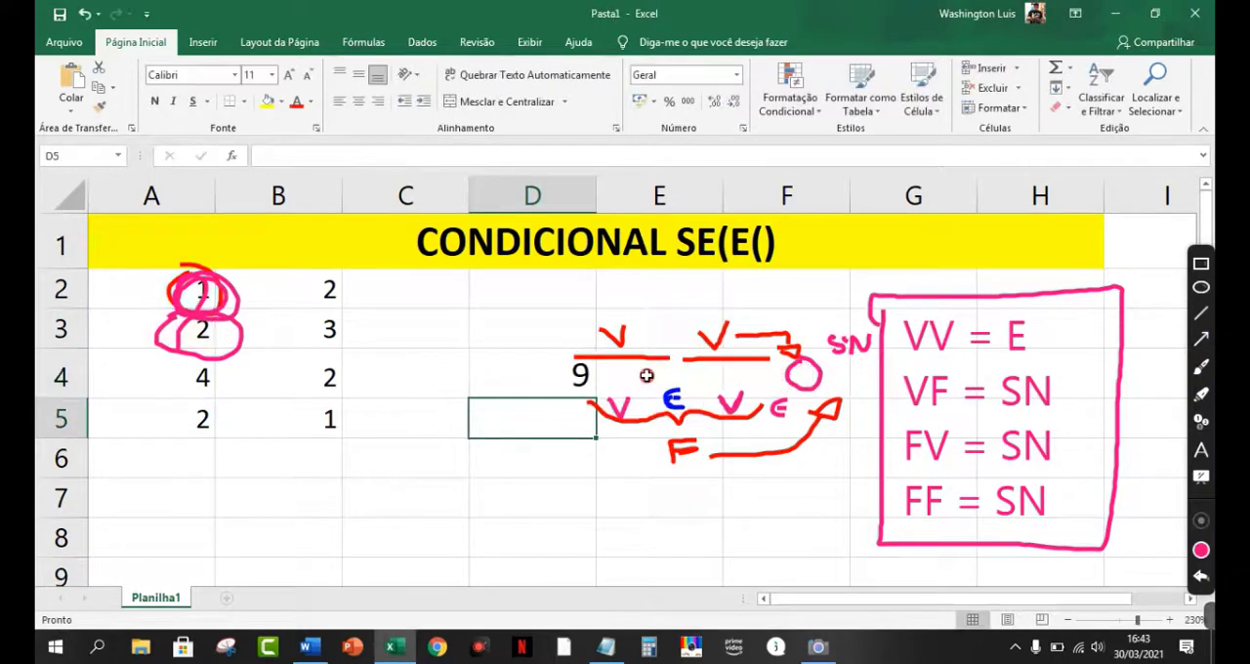
click(522, 356)
click(268, 101)
click(395, 457)
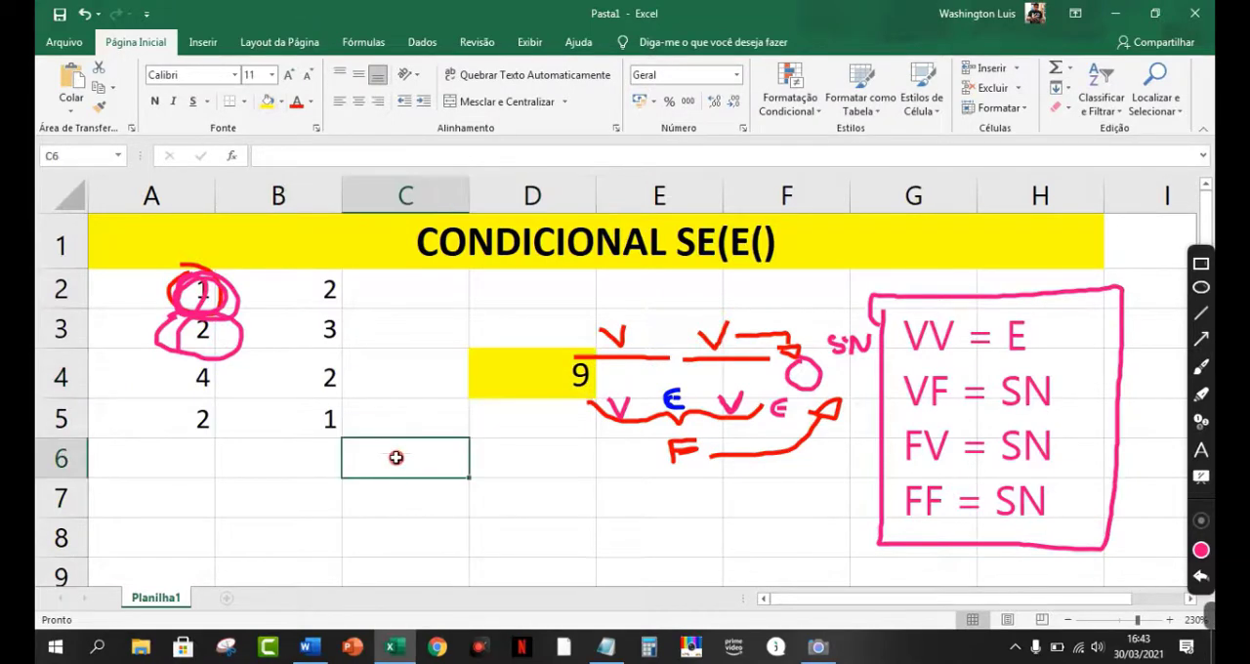
Step: Display the formula in D4 for review and leave it without changes
click(489, 383)
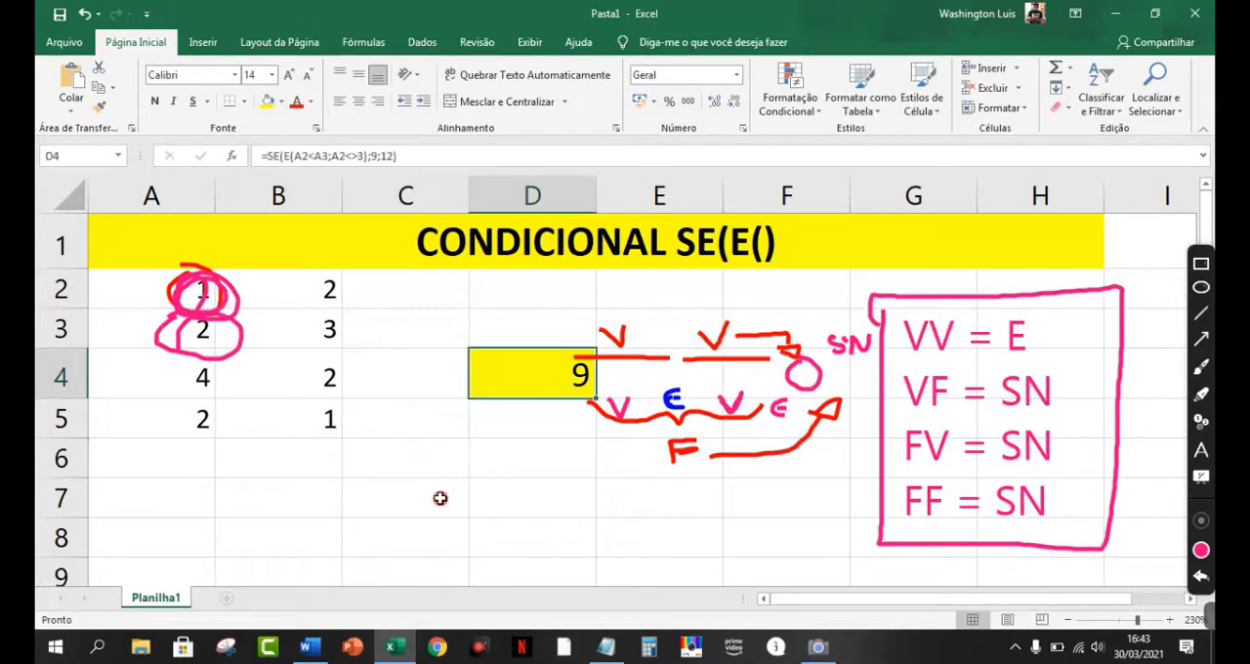
key(F2)
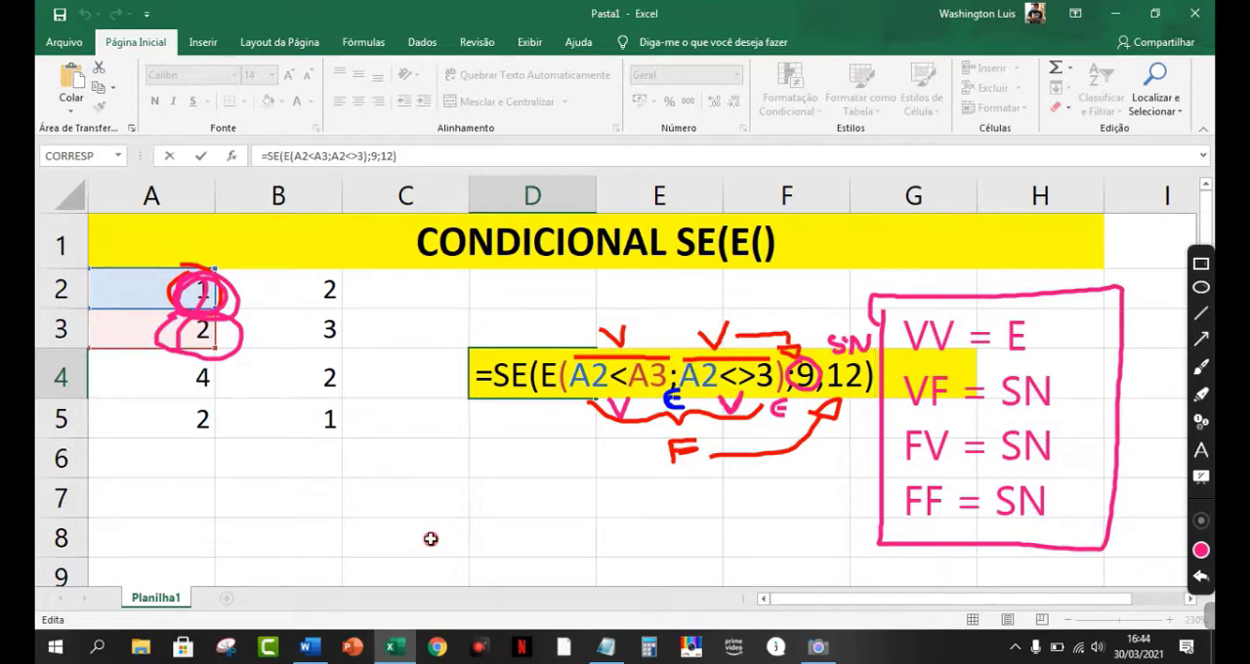
click(789, 507)
Step: Undo all the pen annotations and the truth table box until the sheet is clear
click(1203, 576)
click(1203, 575)
click(1203, 575)
click(1202, 575)
click(1202, 575)
click(1202, 575)
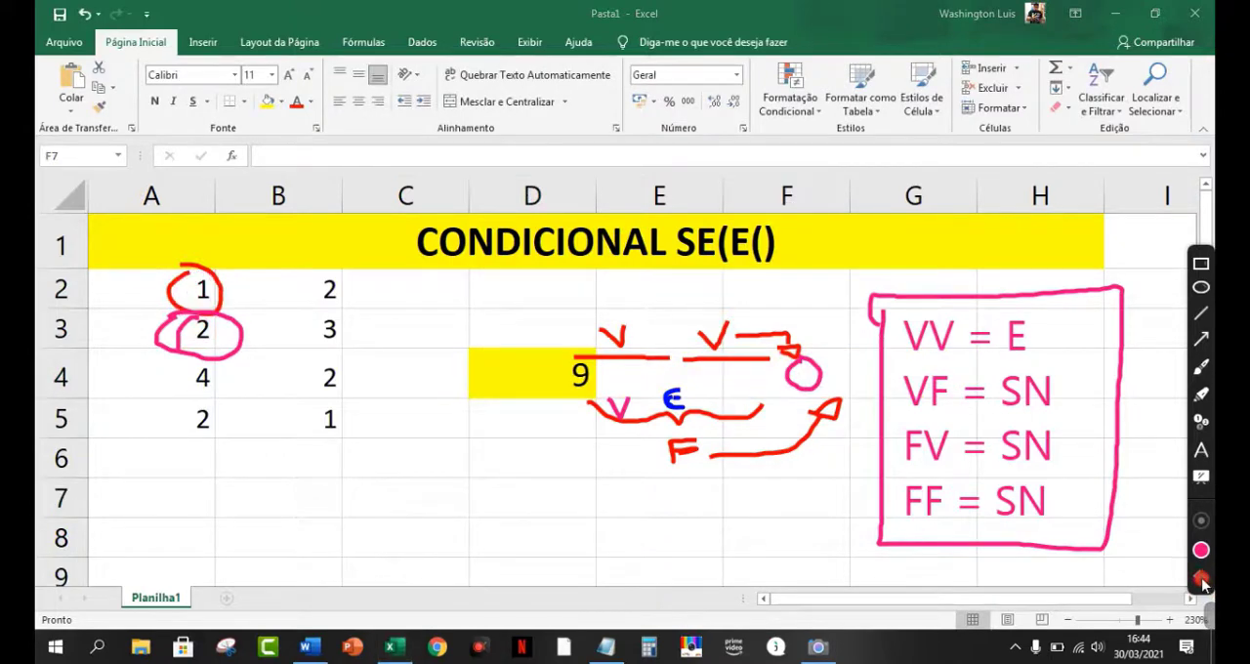
click(1201, 575)
click(1200, 575)
click(1200, 578)
click(1200, 578)
click(1200, 577)
click(1200, 577)
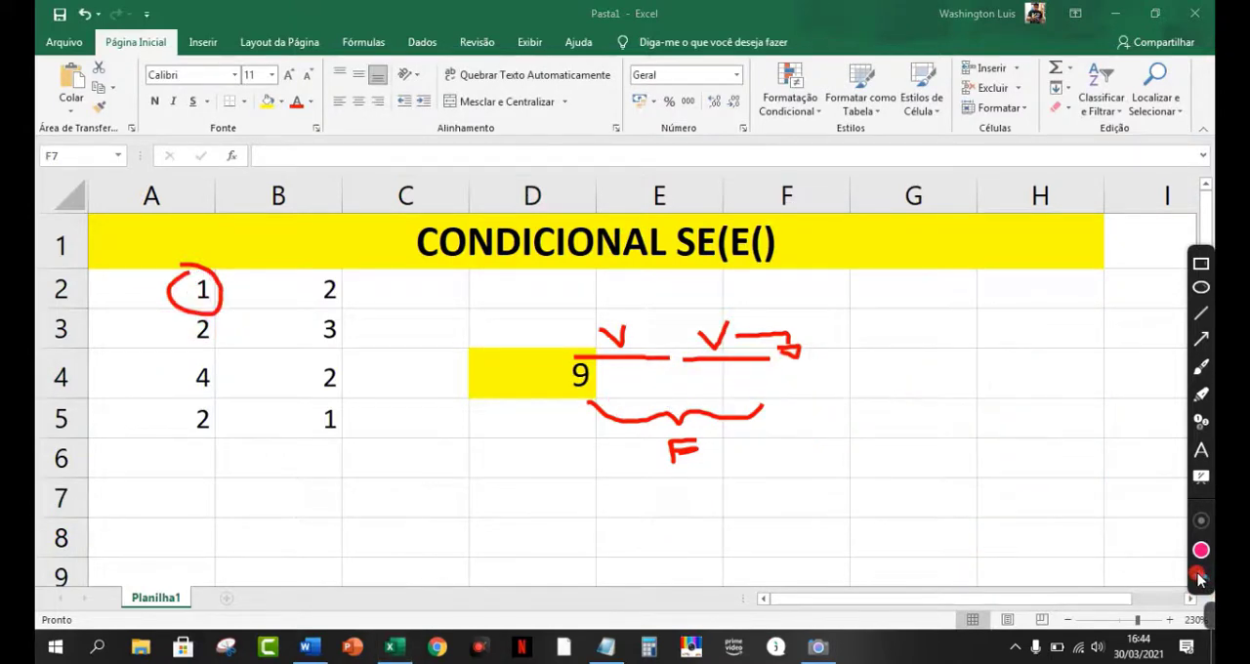
click(1199, 576)
click(1199, 576)
click(1199, 576)
click(1199, 576)
click(1198, 575)
click(1198, 575)
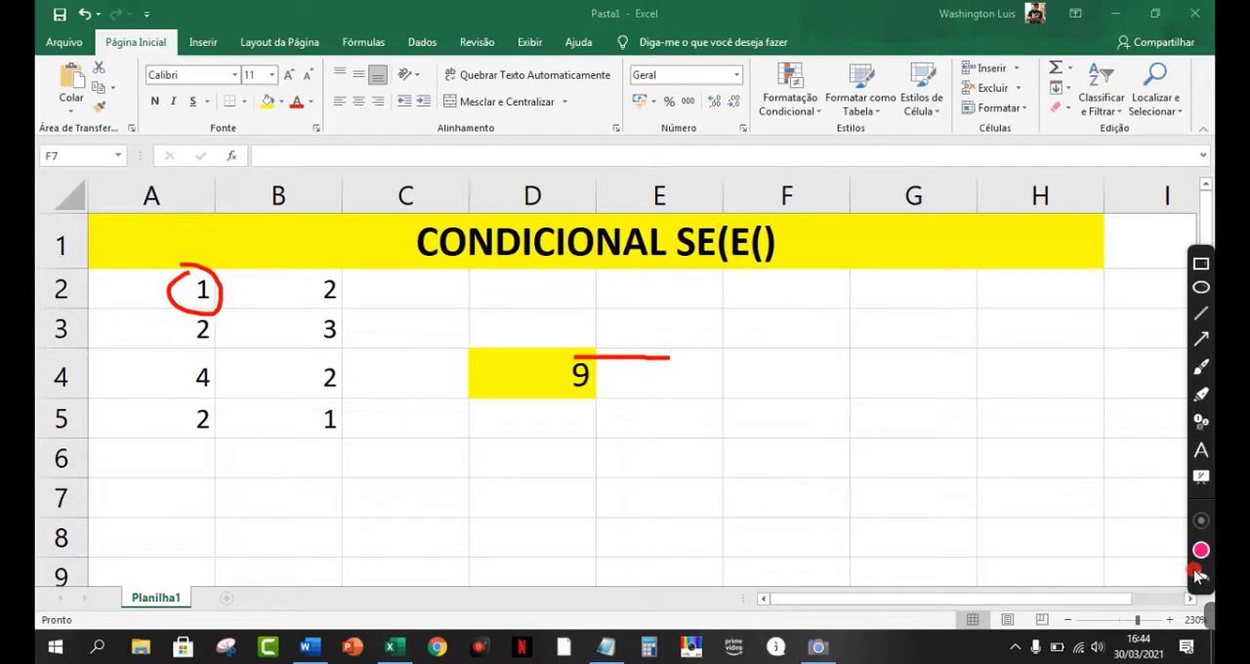
click(1203, 574)
click(1203, 574)
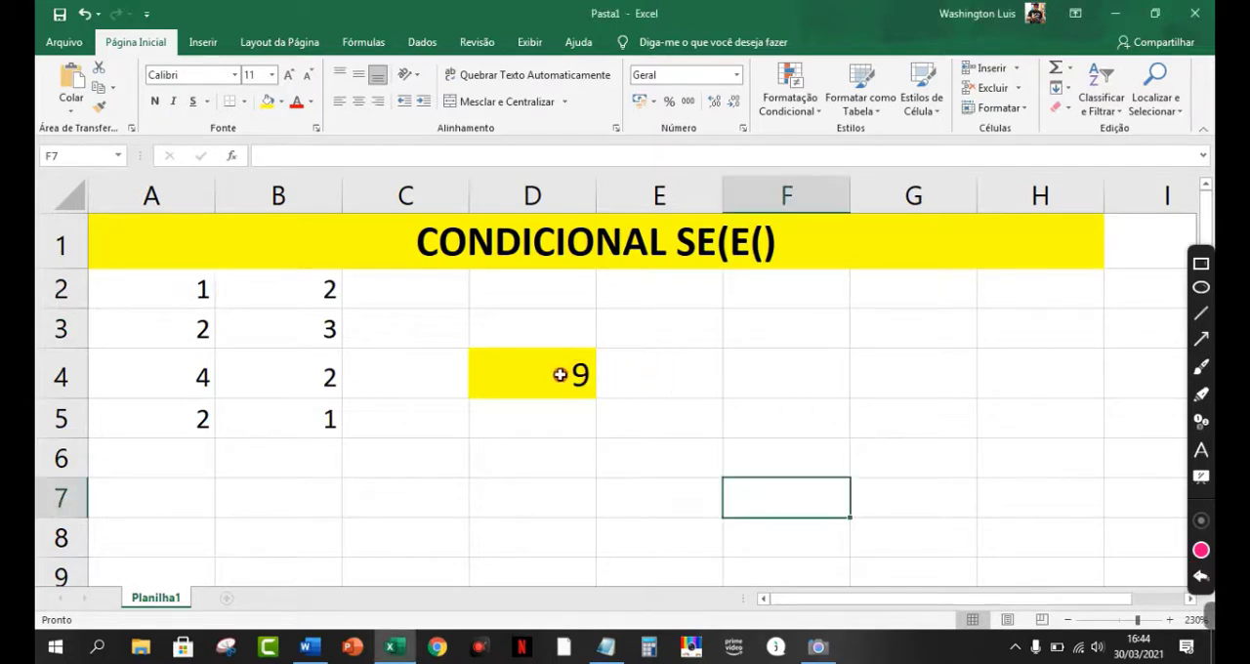
Step: Replace everything after =SE( in the D4 formula with E(A2^2<>4; as the first condition
click(575, 381)
double_click(575, 380)
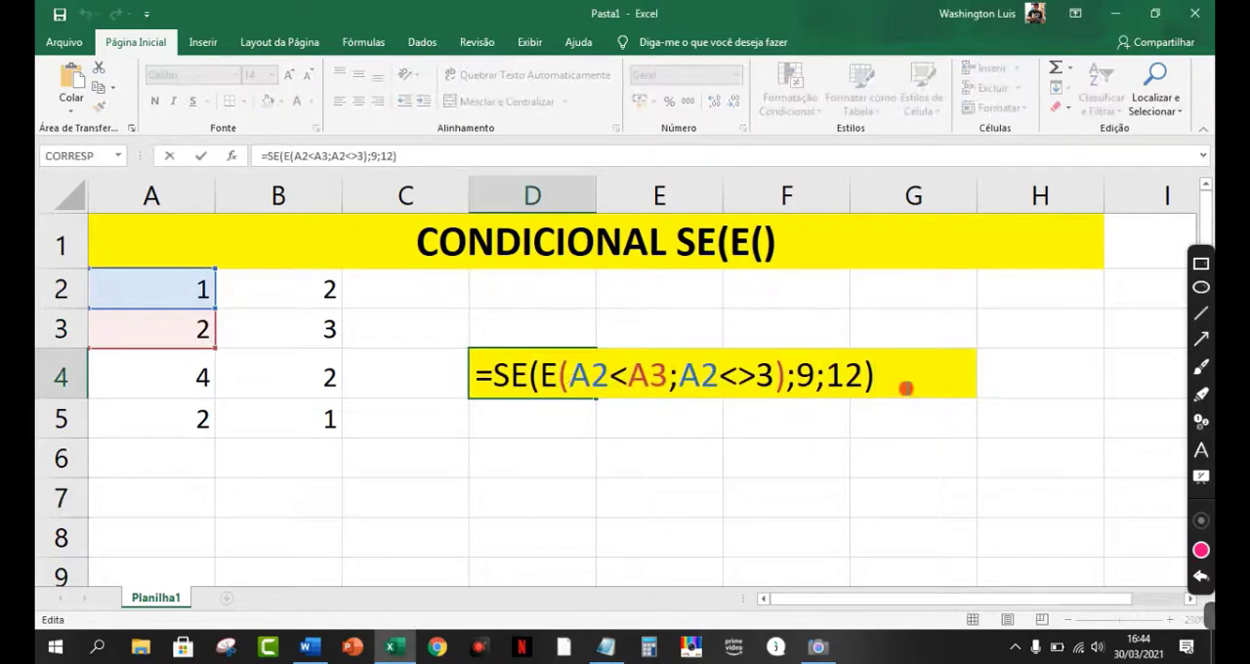
drag(906, 386, 549, 377)
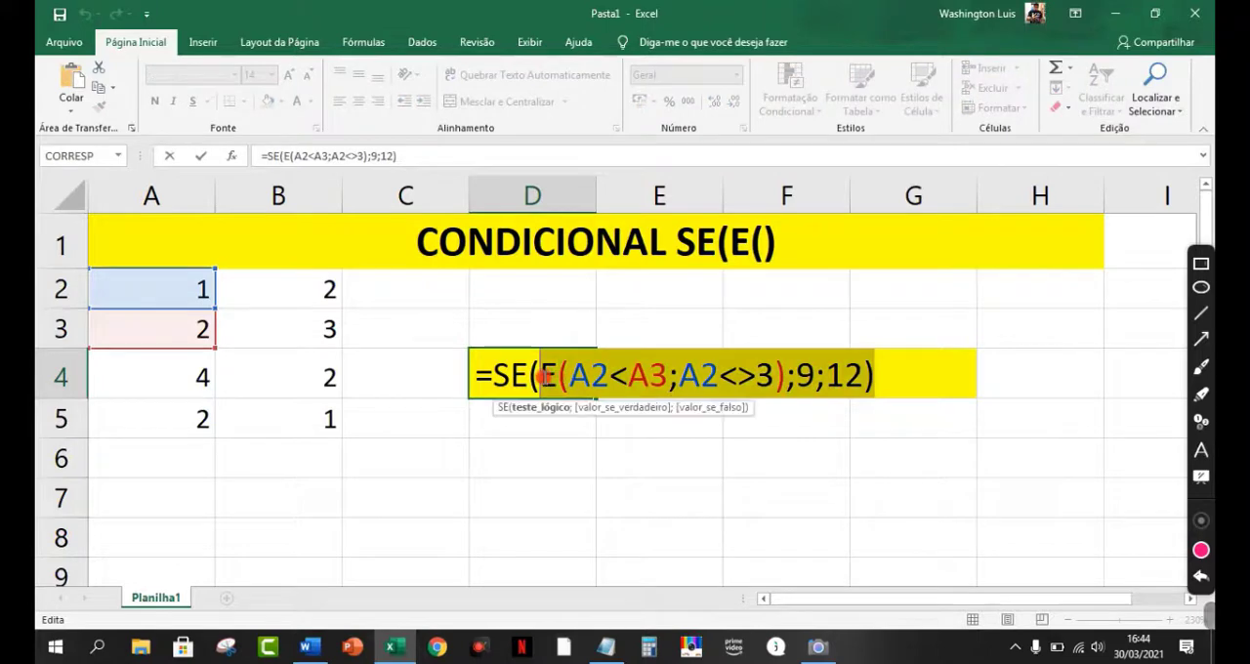
key(BackSpace)
text((A)
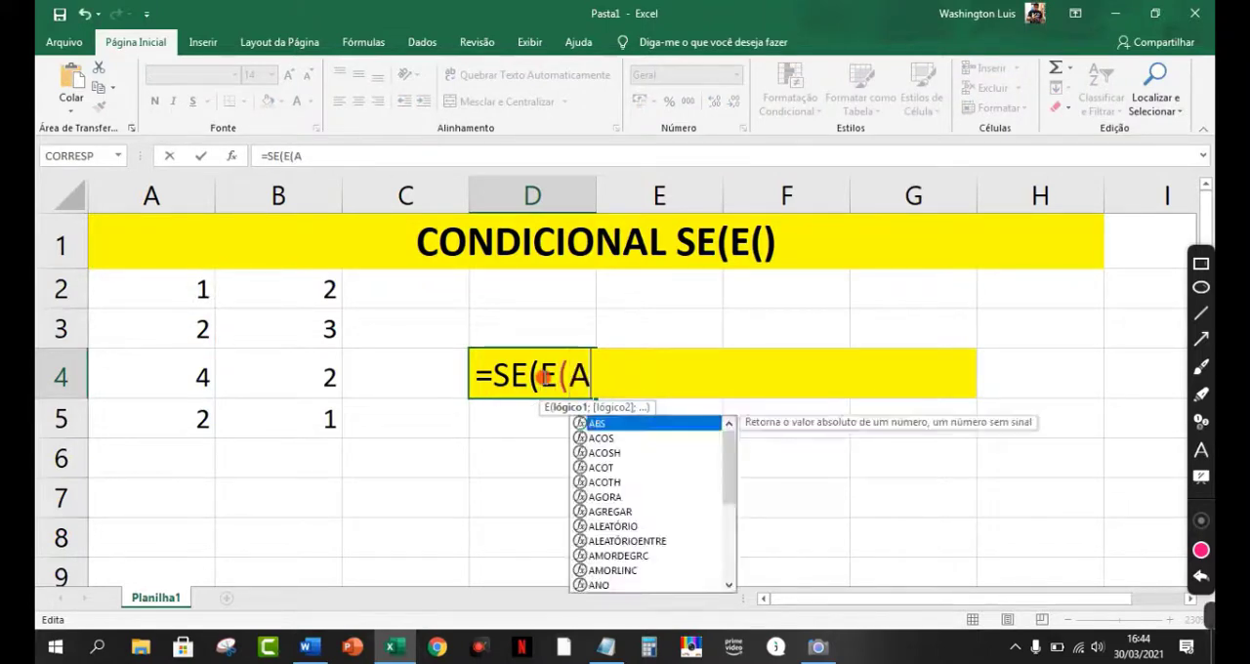
text(2^2<>4)
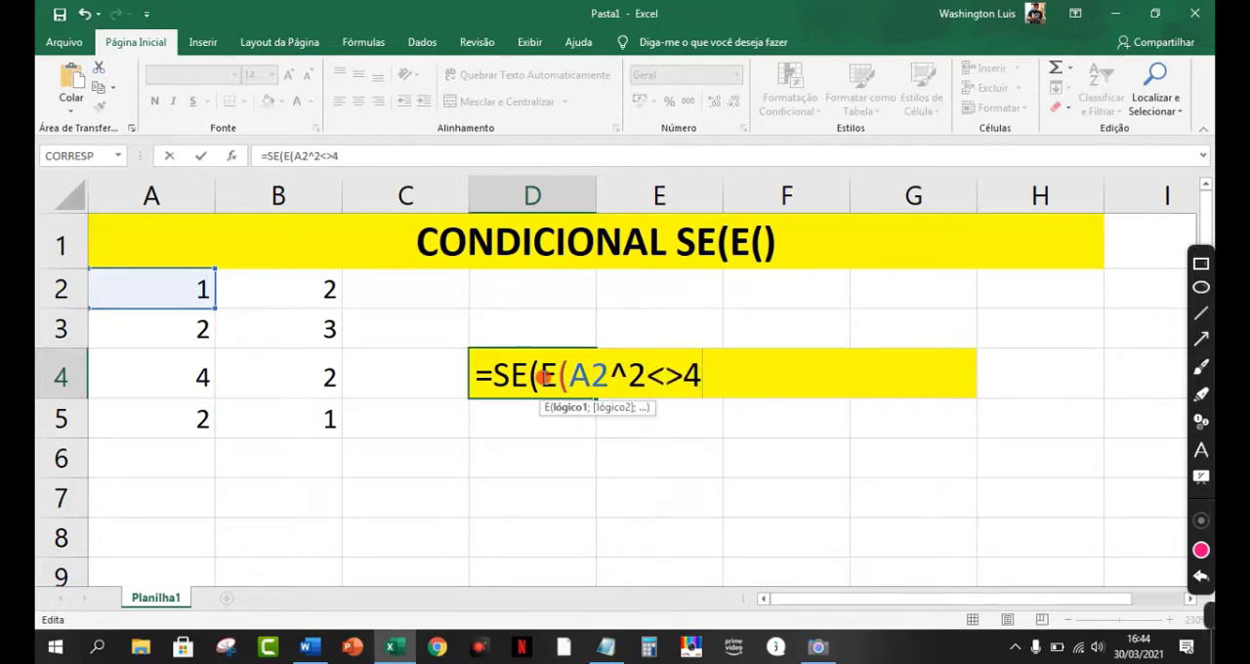
text(;)
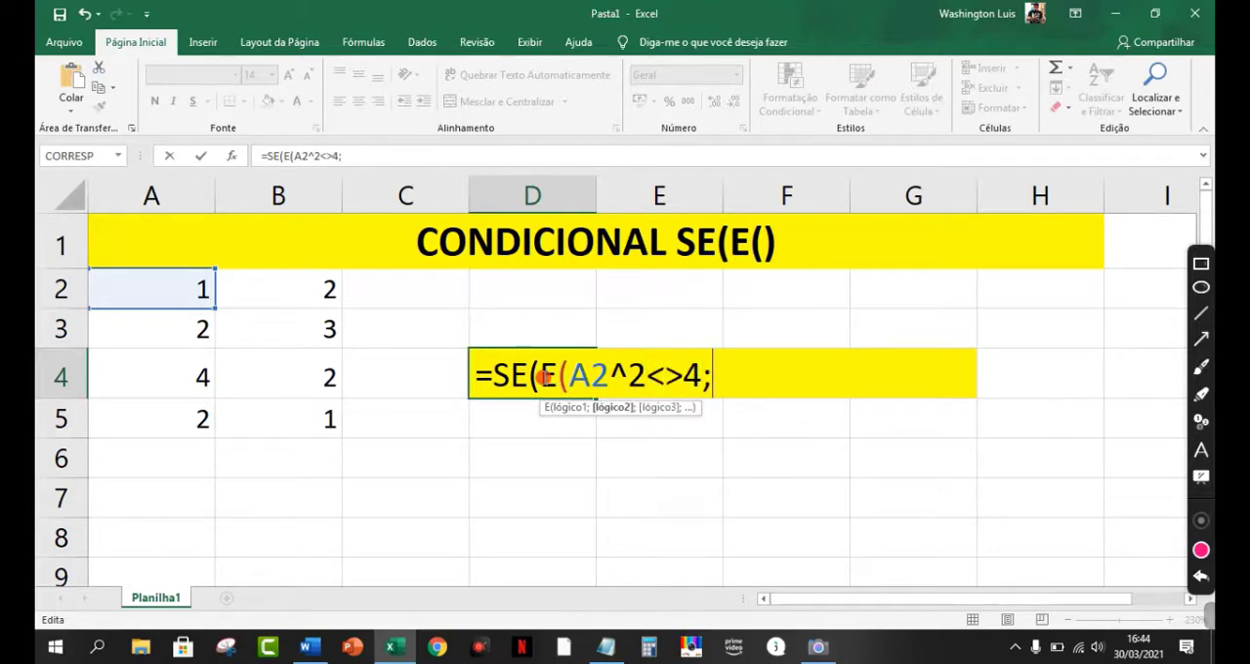
text(A4)
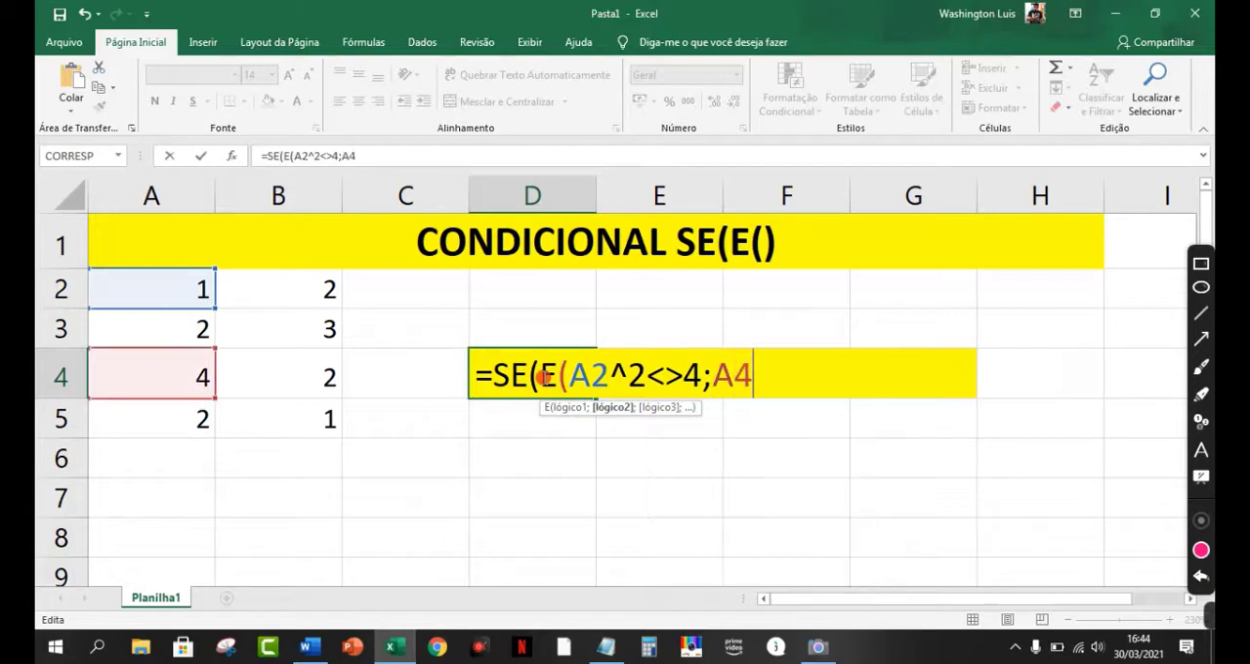
text(&)
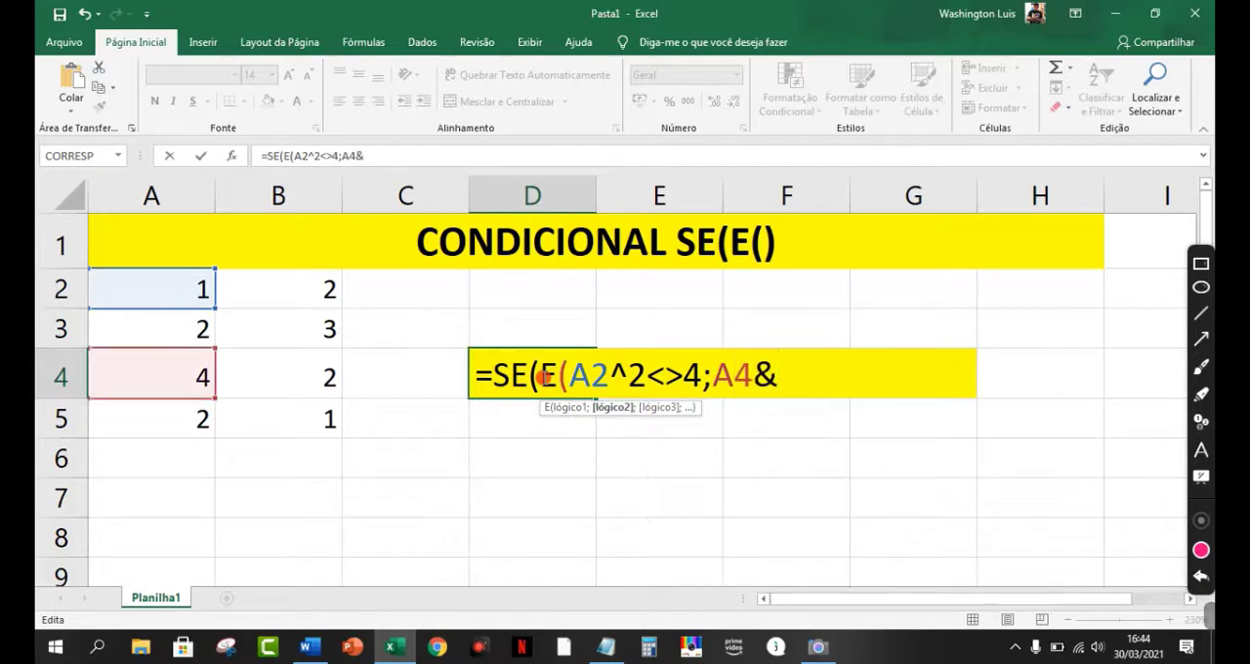
text(A2)
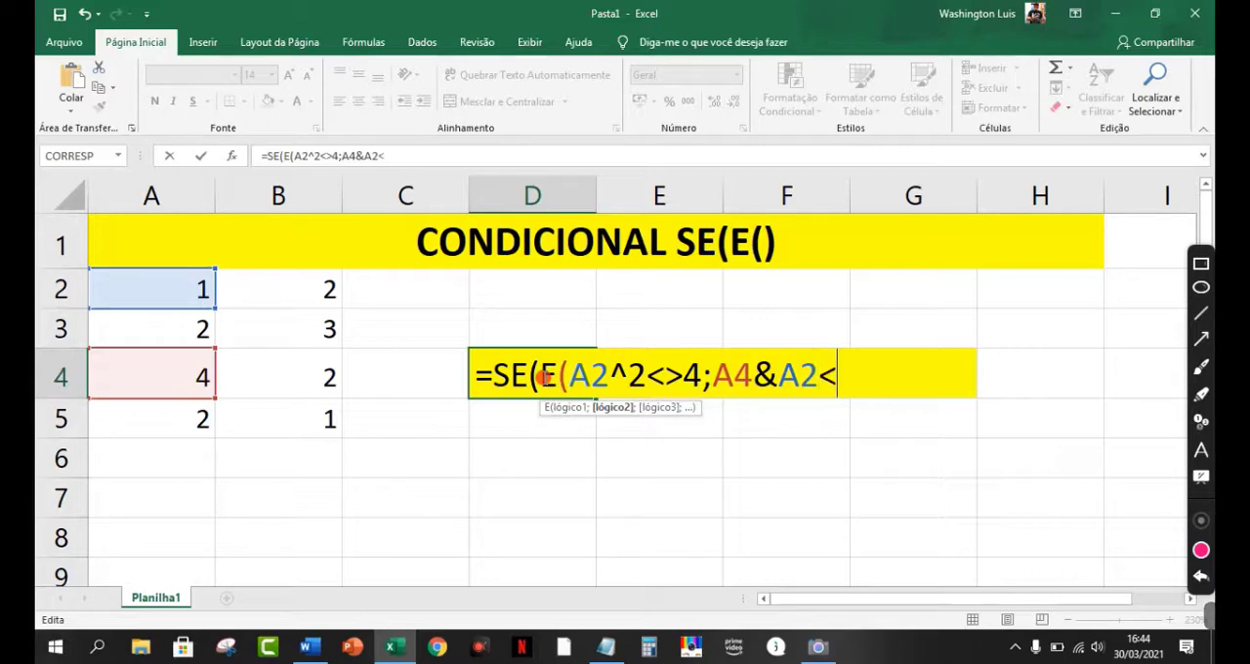
text(<11))
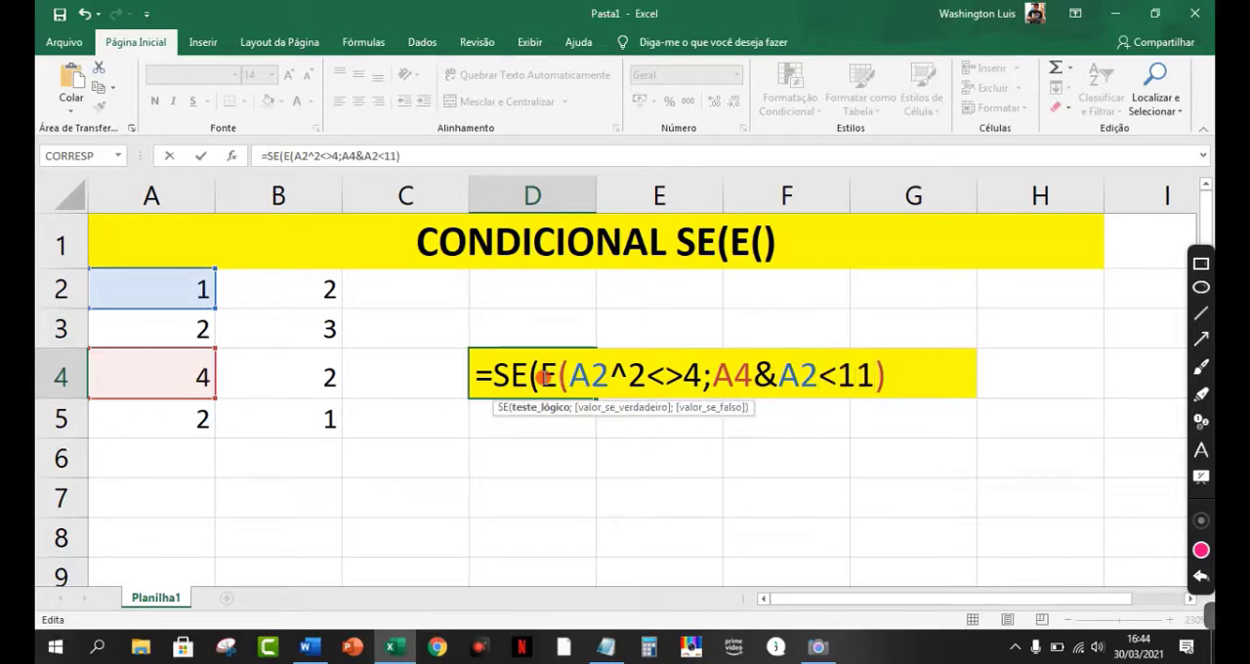
text(;)
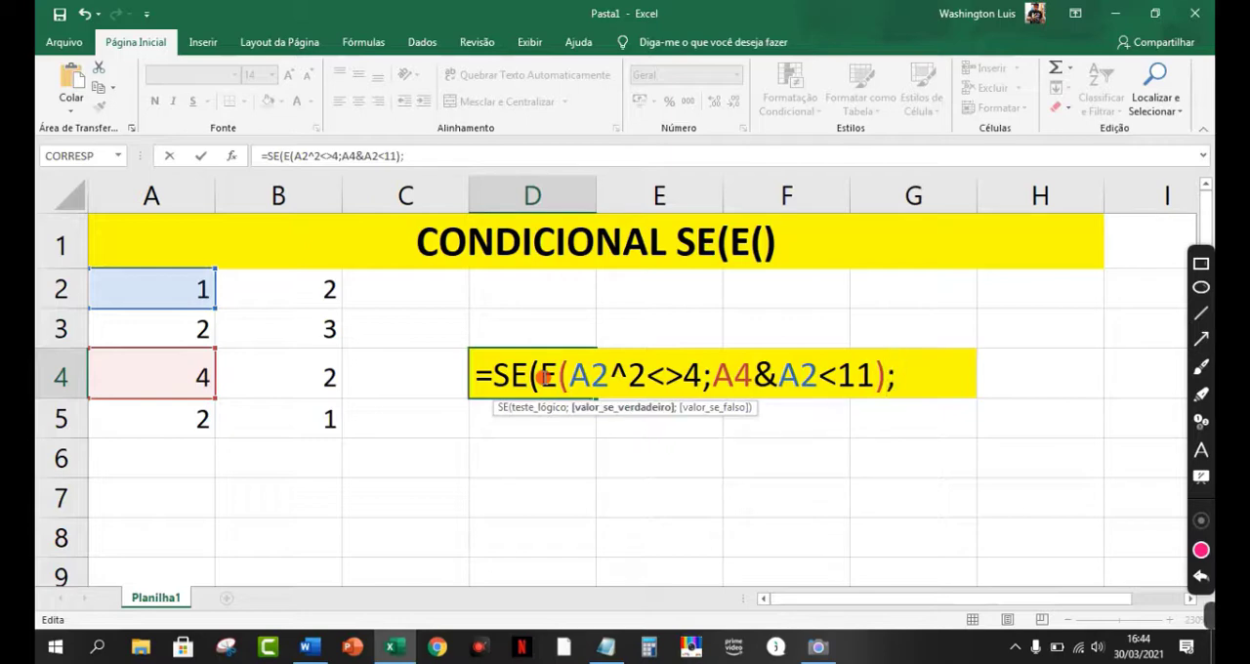
text(A3+1)
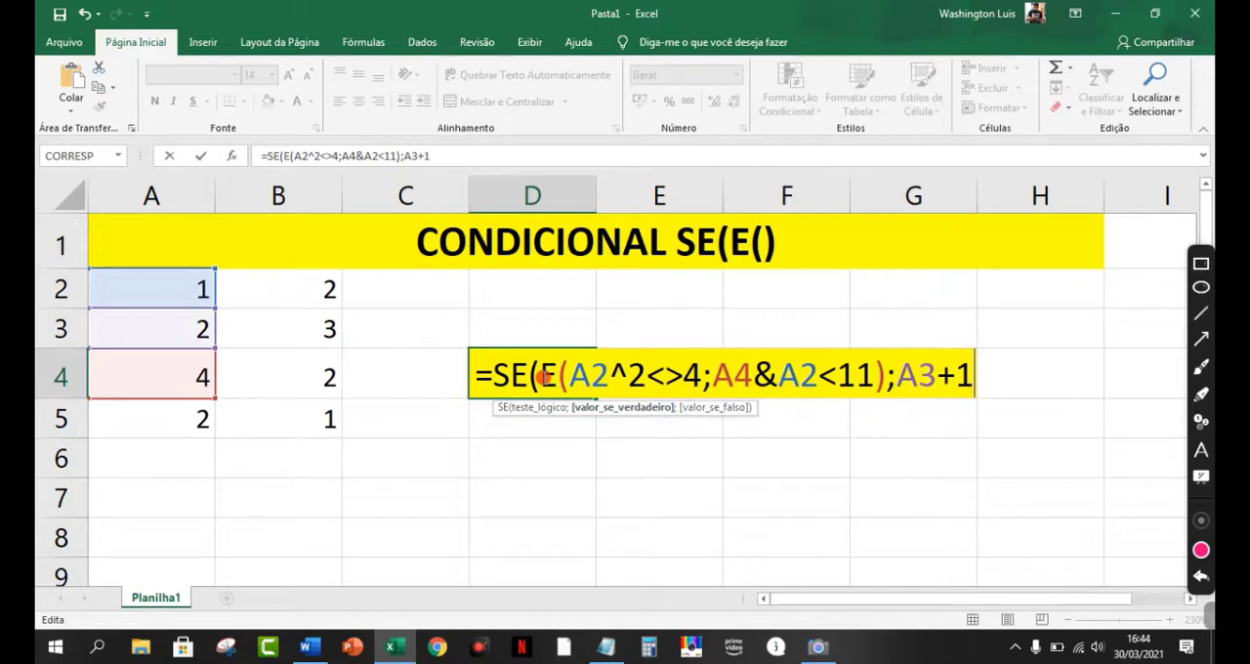
text(;A2)
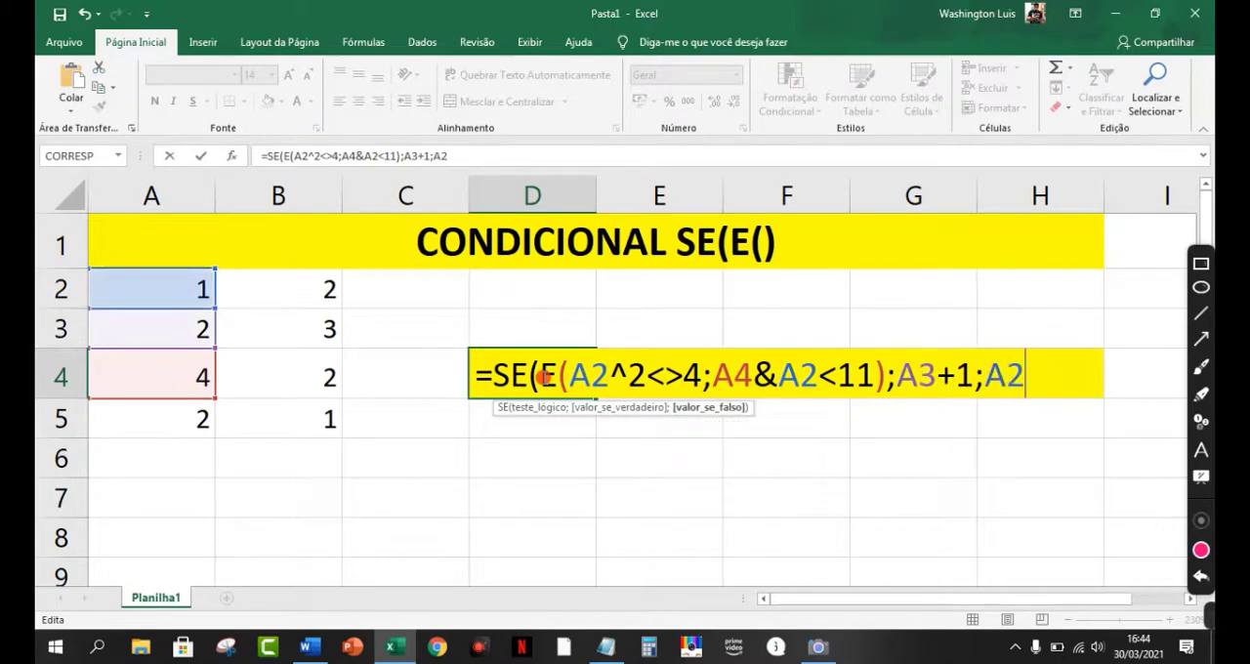
text(+2)
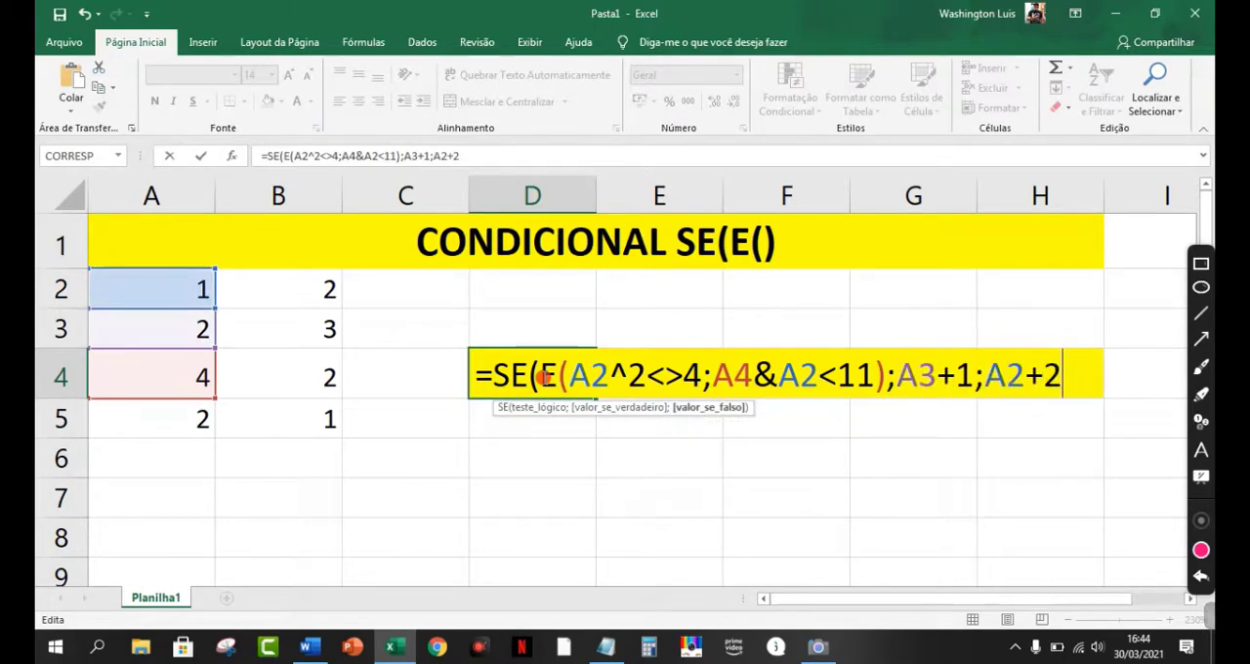
text())
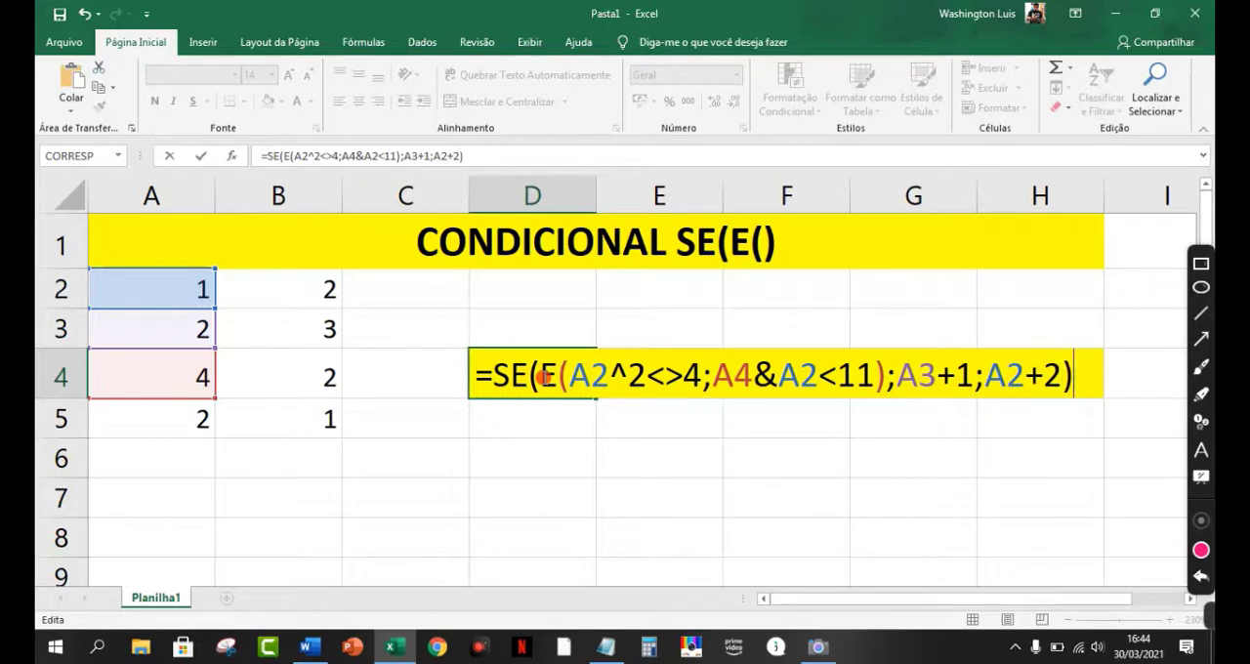
Step: Bring up the Camera window over the worksheet and minimize it again
click(818, 646)
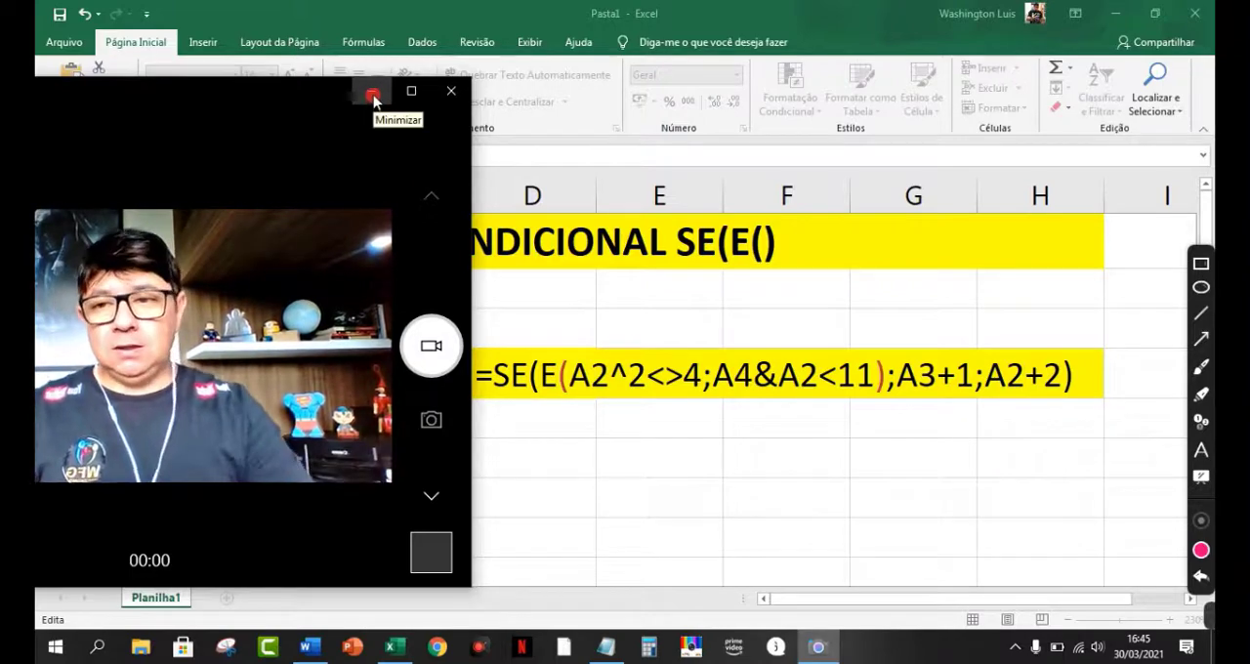
drag(149, 102, 1201, 140)
click(1114, 14)
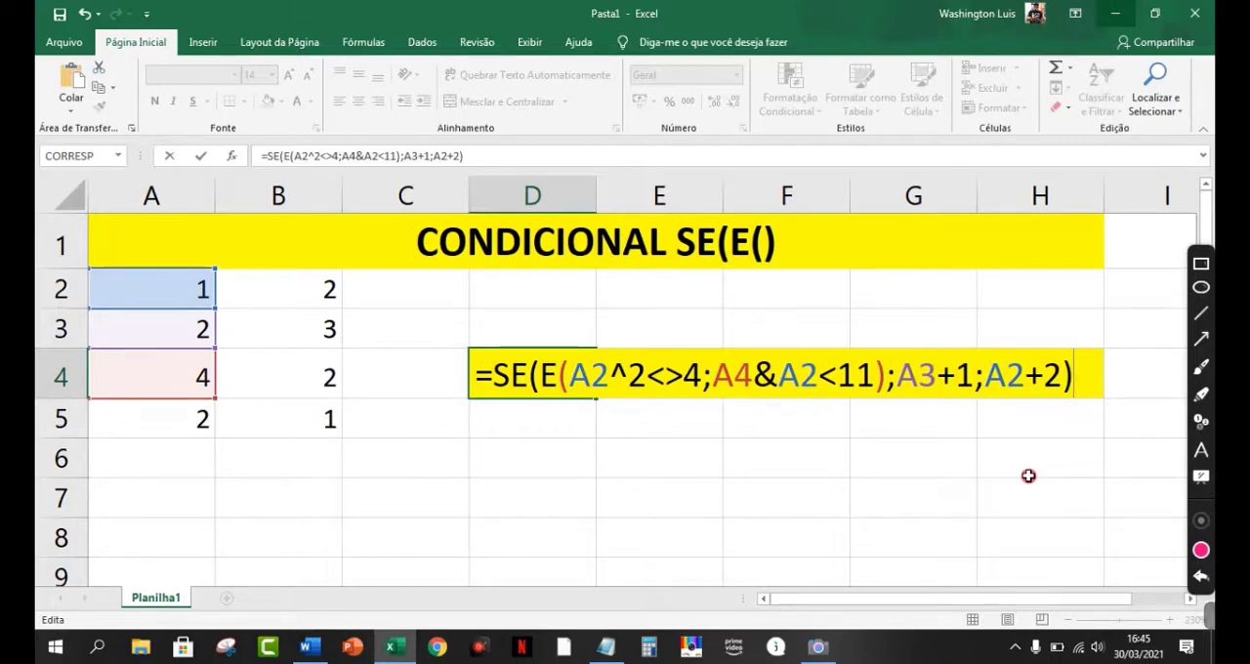
Step: Switch to the Camera app and show its window maximized
click(816, 646)
drag(1026, 23, 527, 102)
drag(674, 87, 419, 240)
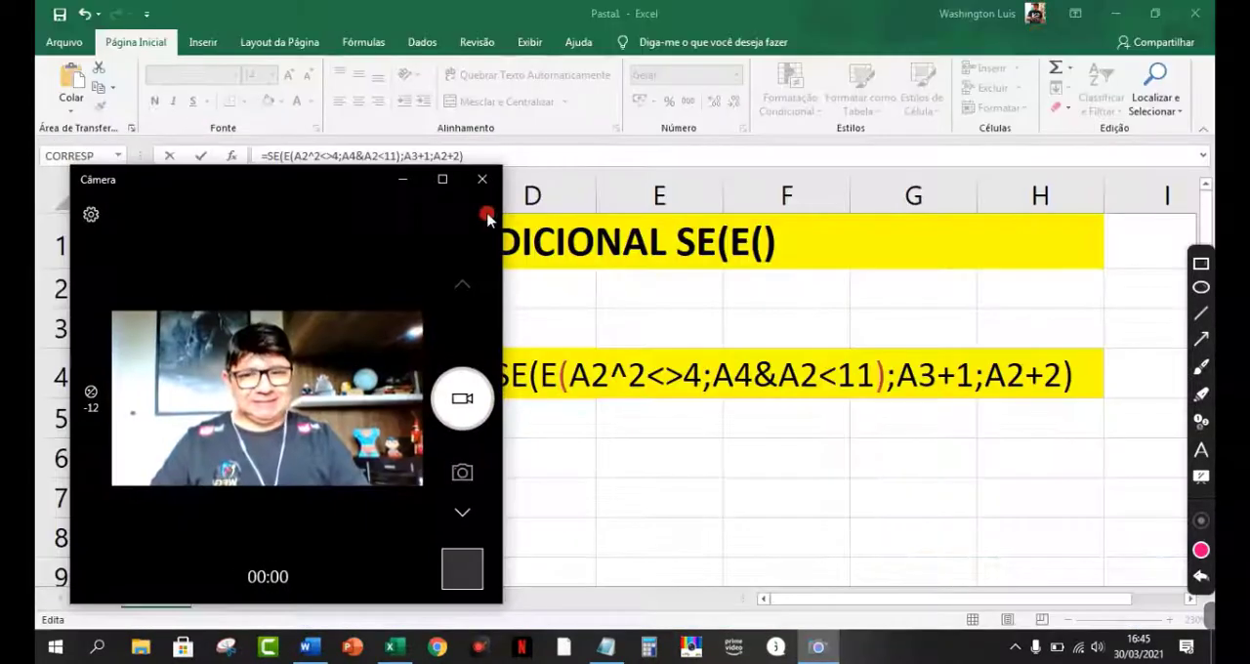
Step: Move the Camera window below the row 4 formula and widen it so the formula stays uncovered
drag(245, 189, 181, 250)
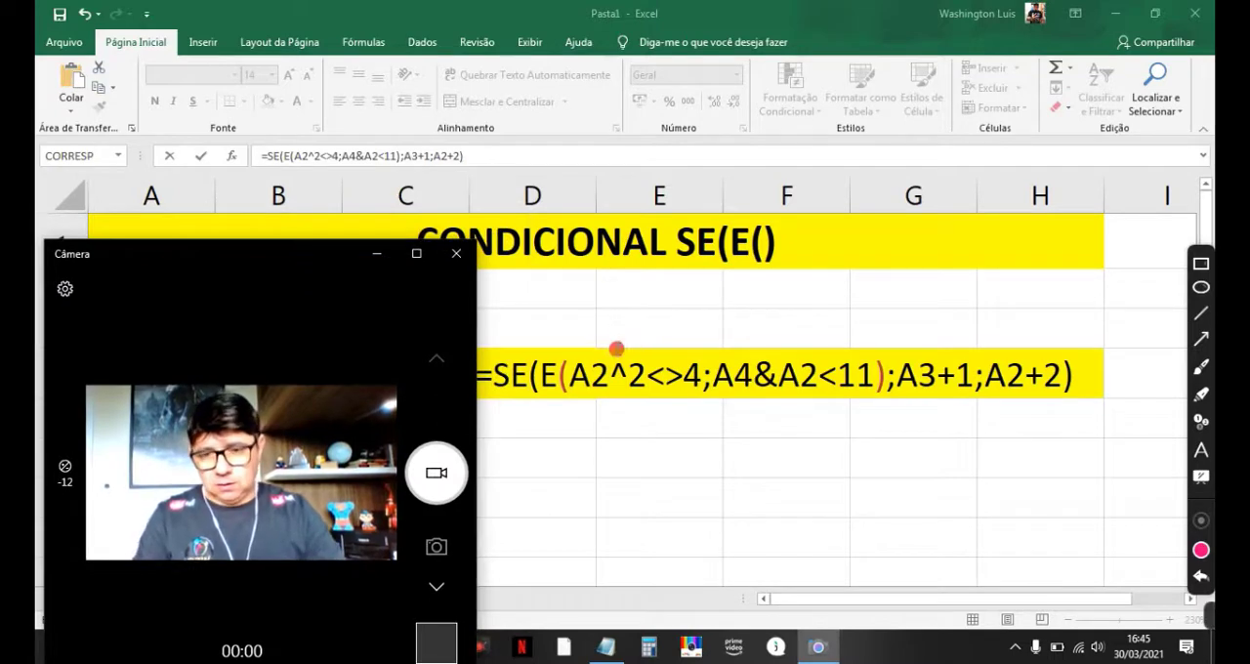
drag(338, 256, 430, 494)
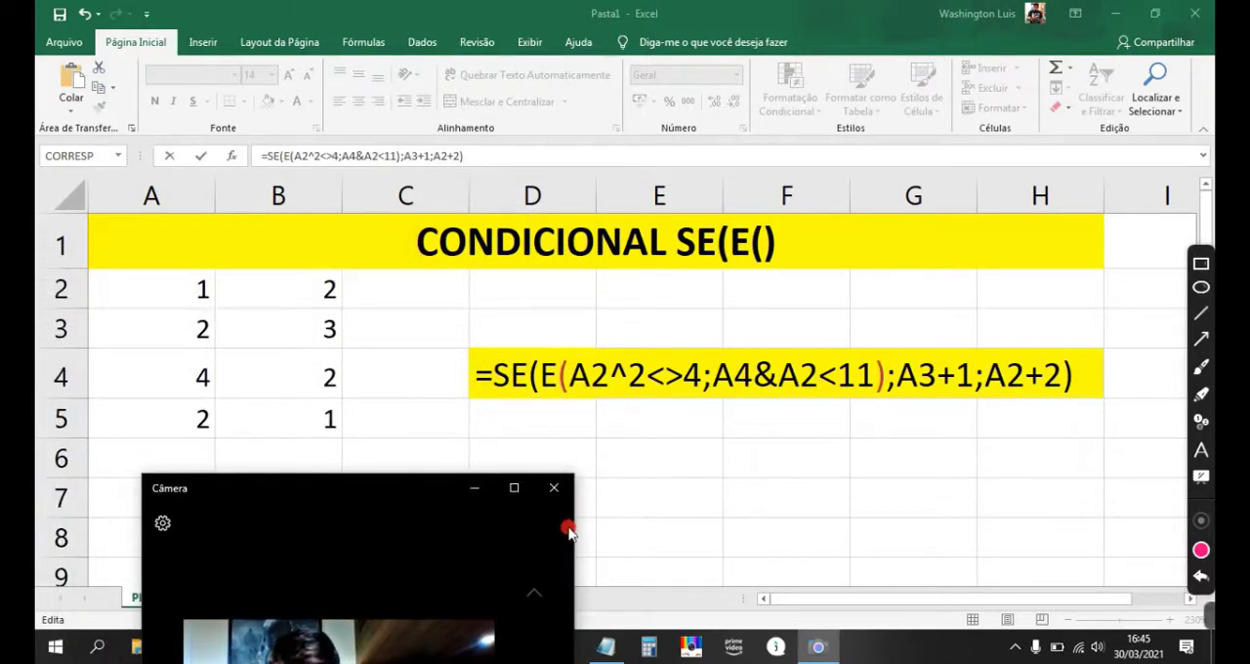
drag(574, 534, 951, 522)
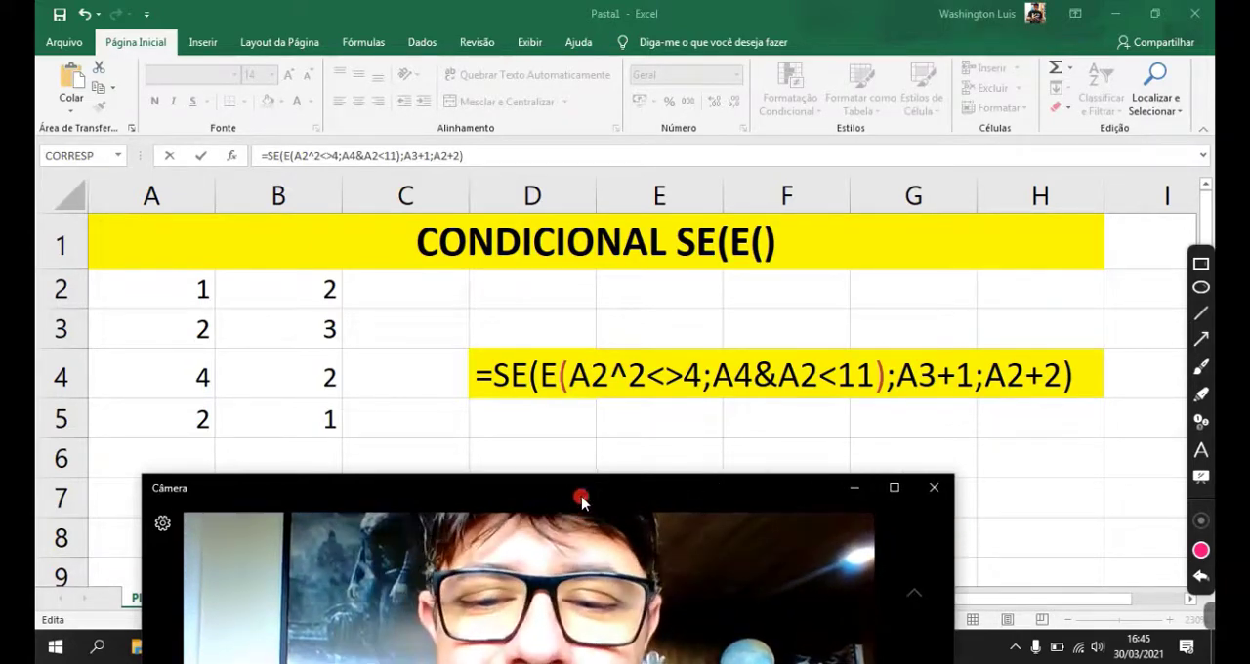
drag(580, 495, 814, 437)
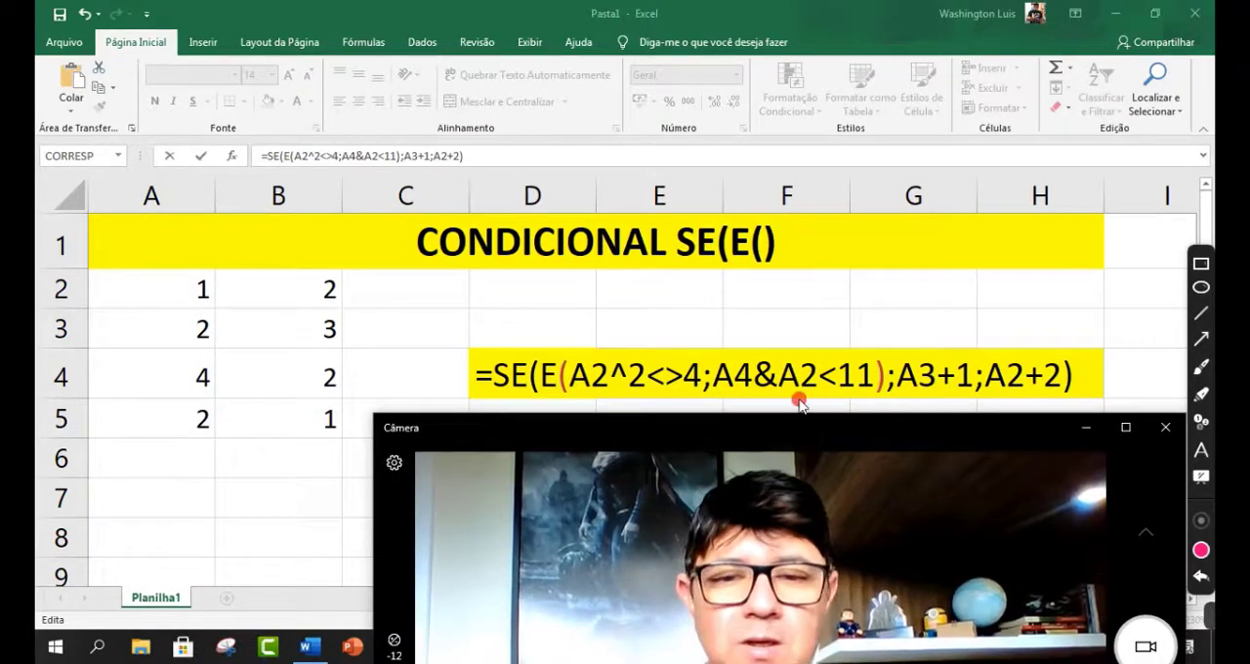
Step: Set the annotation brush to blue and mark the semicolon between the two conditions and the E function's parentheses
click(1201, 366)
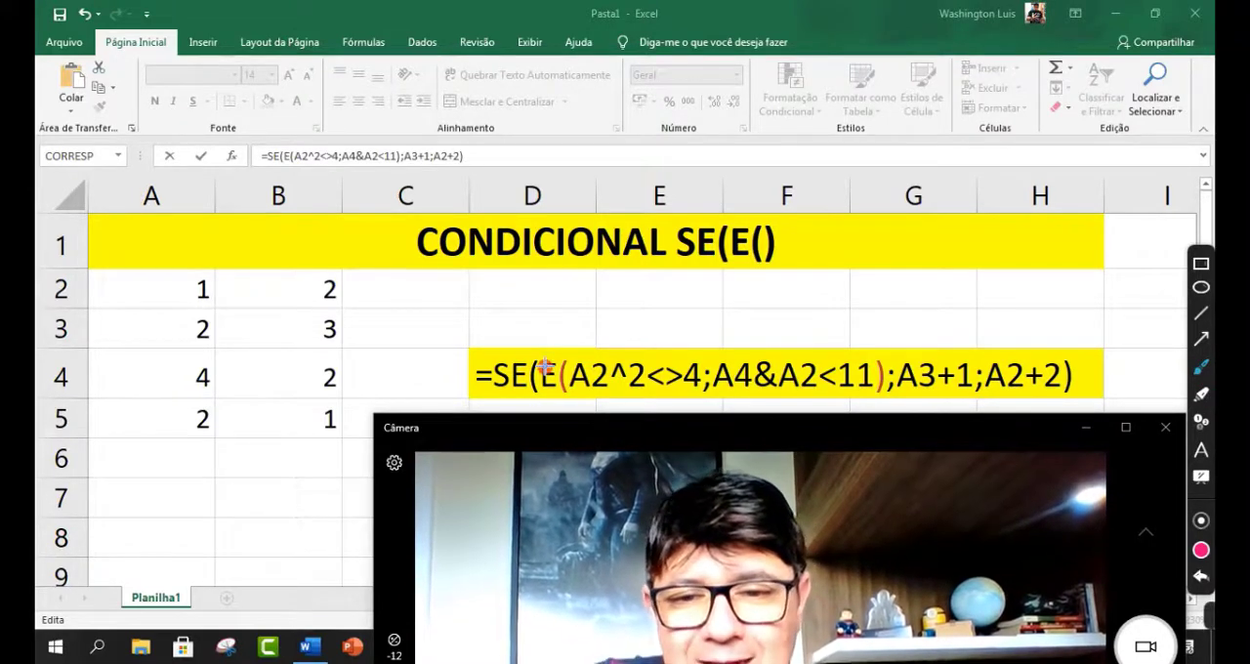
click(1202, 558)
click(633, 222)
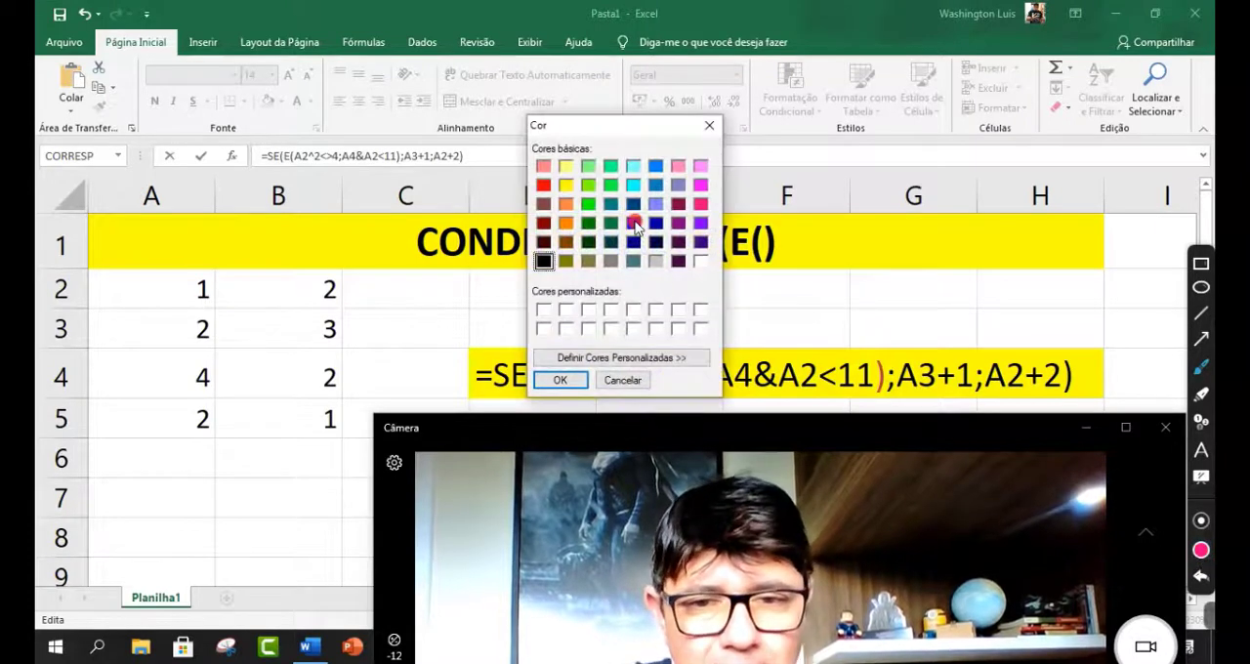
click(574, 382)
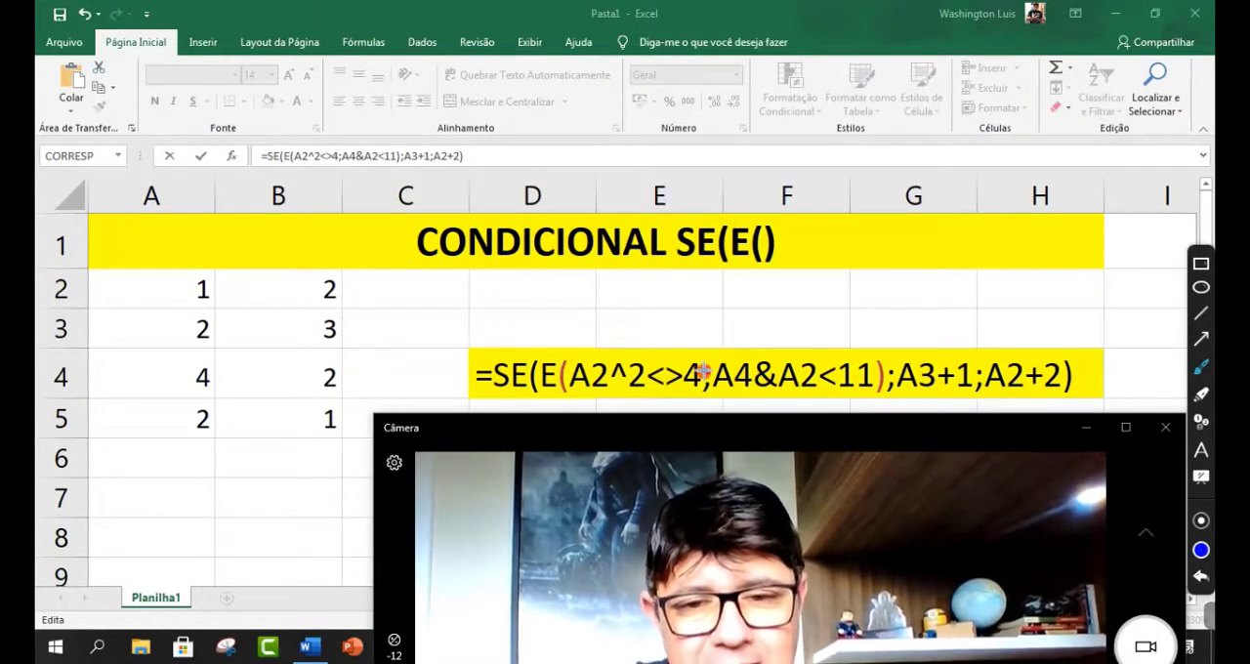
mouse_move(697, 379)
mouse_down()
mouse_move(715, 393)
mouse_move(705, 358)
mouse_move(695, 366)
mouse_up()
drag(564, 364, 559, 392)
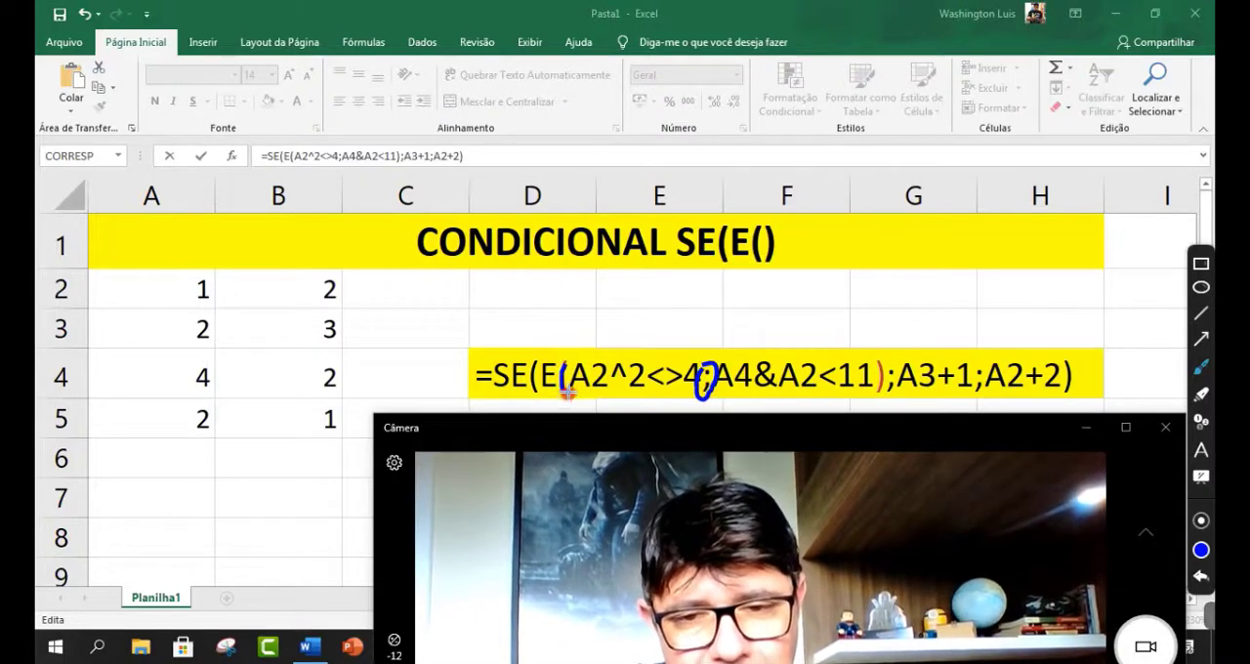
drag(871, 359, 875, 400)
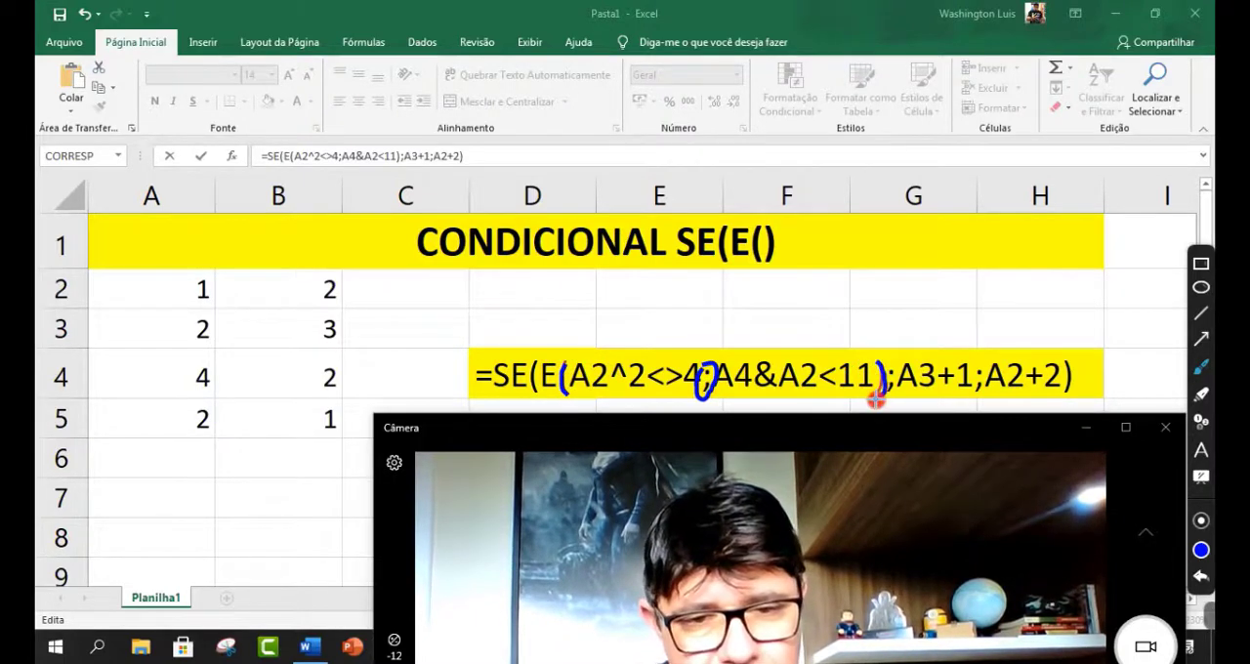
Step: Draw an arrow from the semicolon to an E, mark both conditions V leading to A3+1, and write an F beneath the second condition
mouse_move(709, 358)
mouse_down()
mouse_move(697, 329)
mouse_move(718, 332)
mouse_move(697, 334)
mouse_up()
mouse_move(713, 284)
mouse_down()
mouse_move(694, 302)
mouse_move(709, 305)
mouse_move(686, 295)
mouse_up()
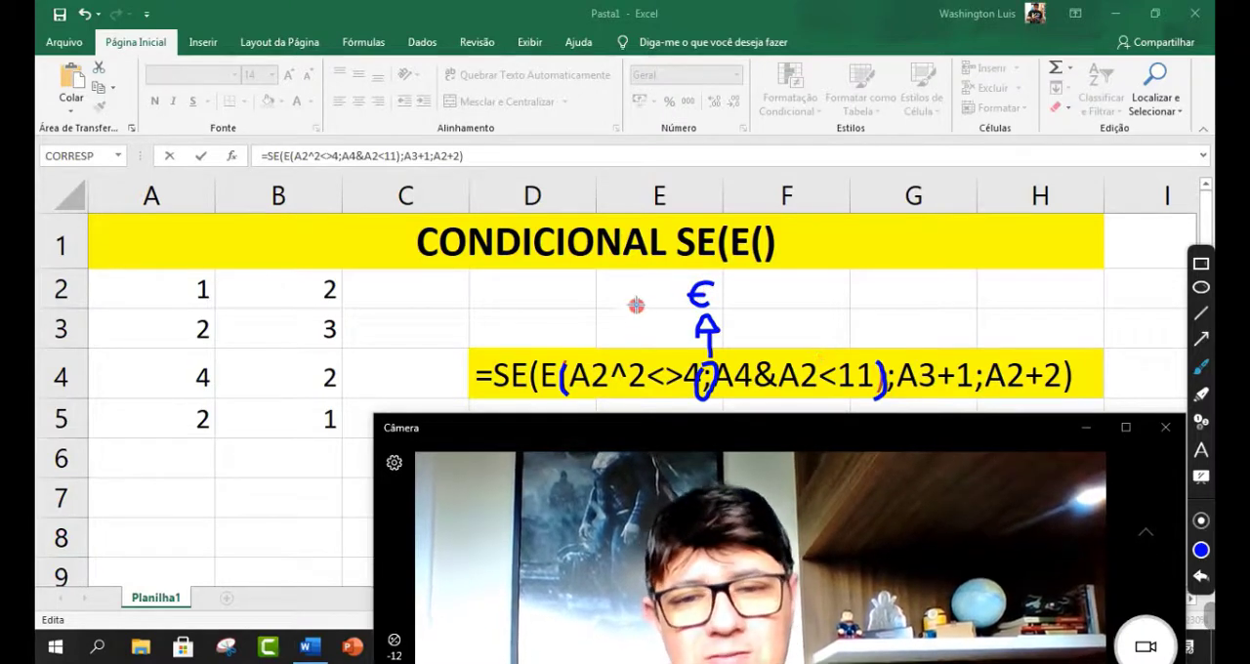
mouse_move(610, 325)
mouse_down()
mouse_move(622, 343)
mouse_move(636, 323)
mouse_up()
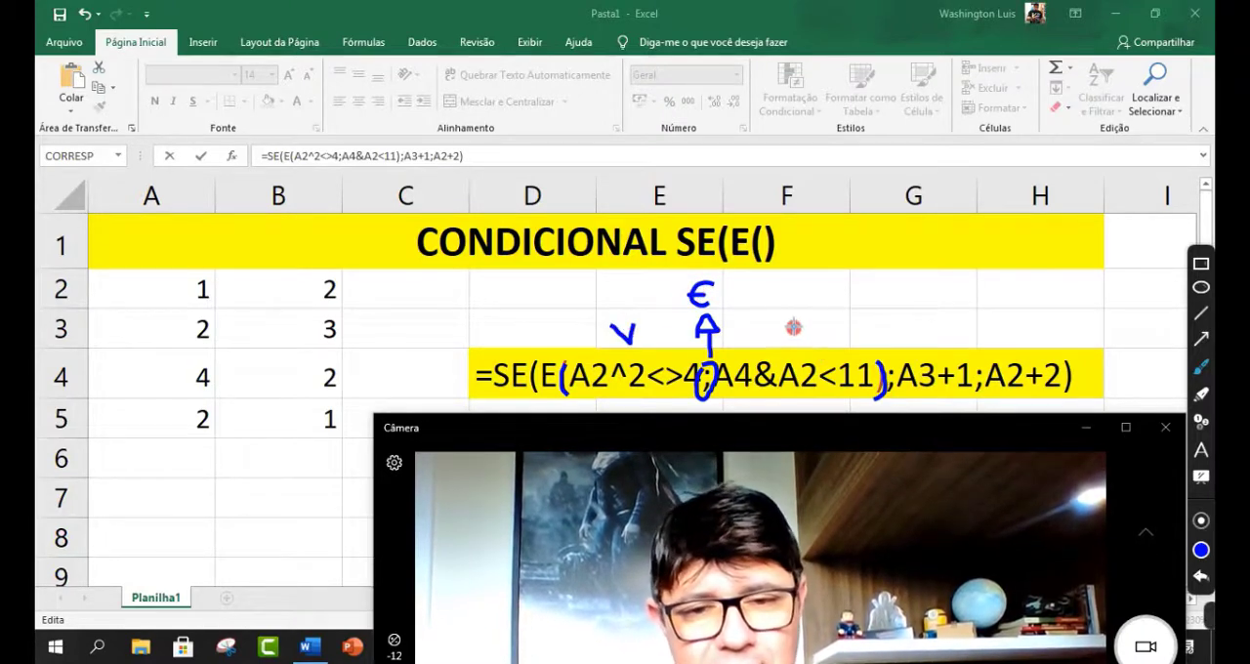
mouse_move(778, 320)
mouse_down()
mouse_move(797, 341)
mouse_move(813, 315)
mouse_move(937, 302)
mouse_move(943, 342)
mouse_move(959, 329)
mouse_up()
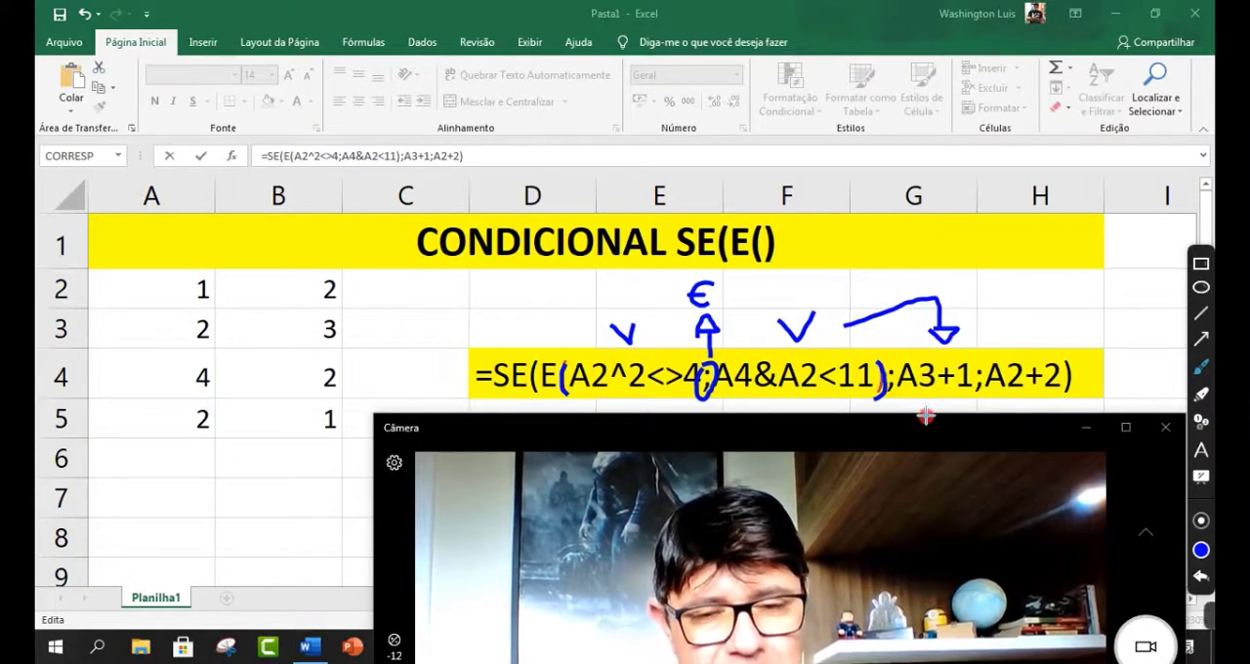
mouse_move(730, 402)
mouse_down()
mouse_move(915, 408)
mouse_move(965, 391)
mouse_move(916, 400)
mouse_up()
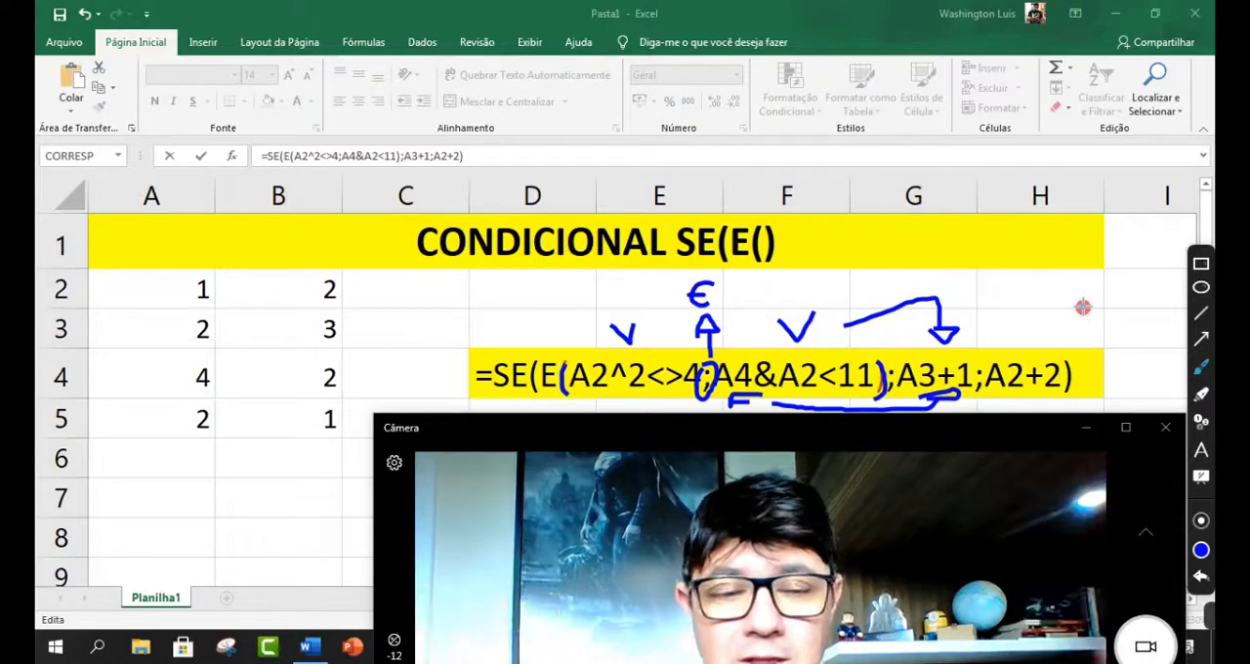
Step: Circle part of the not-equal operator, undo that mark, and circle the values in A2 and A4
click(1200, 373)
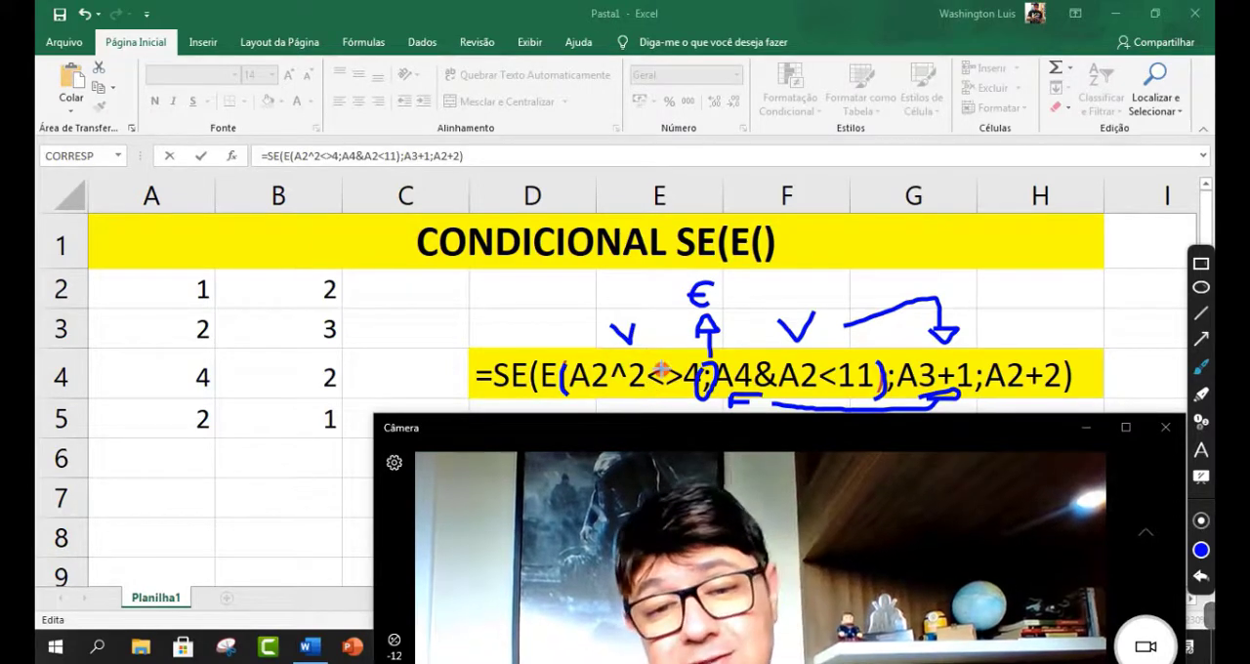
mouse_move(652, 366)
mouse_down()
mouse_move(666, 391)
mouse_move(656, 363)
mouse_up()
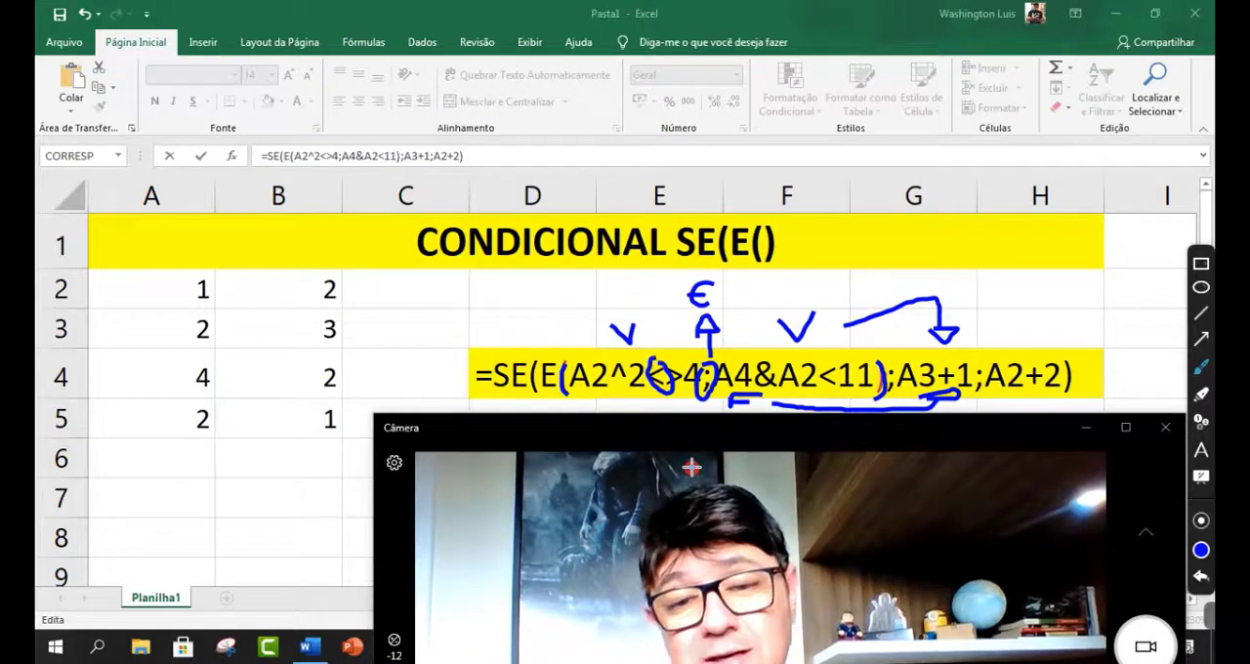
key(ctrl+z)
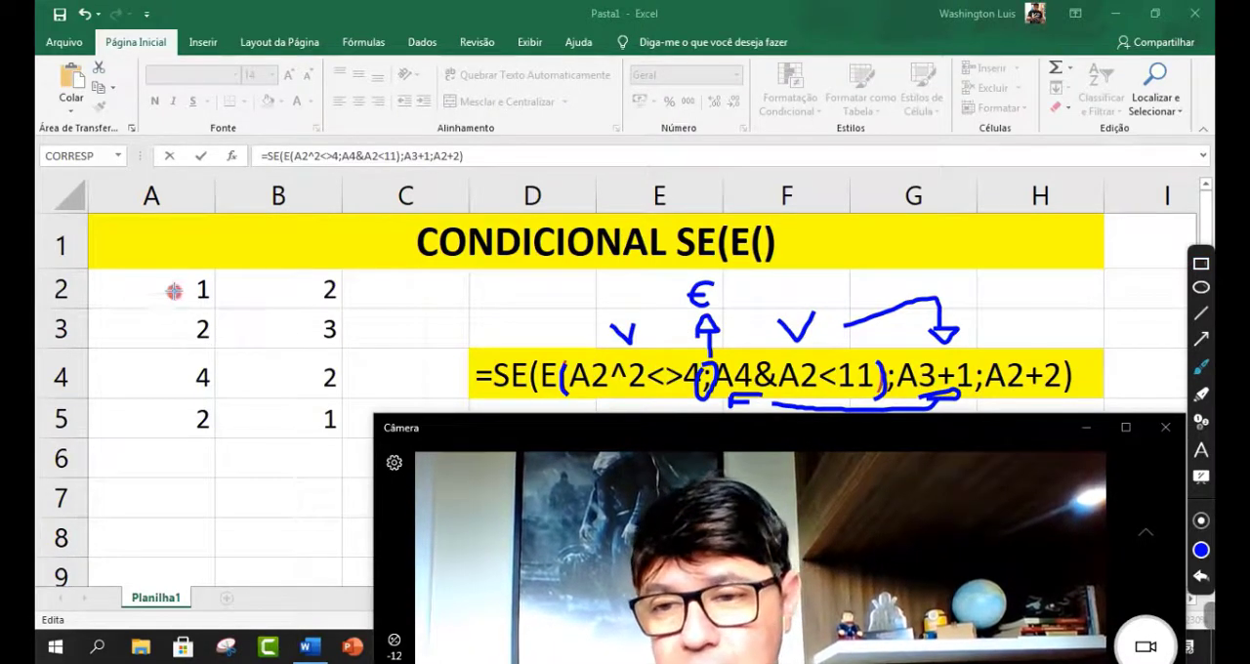
drag(176, 288, 154, 303)
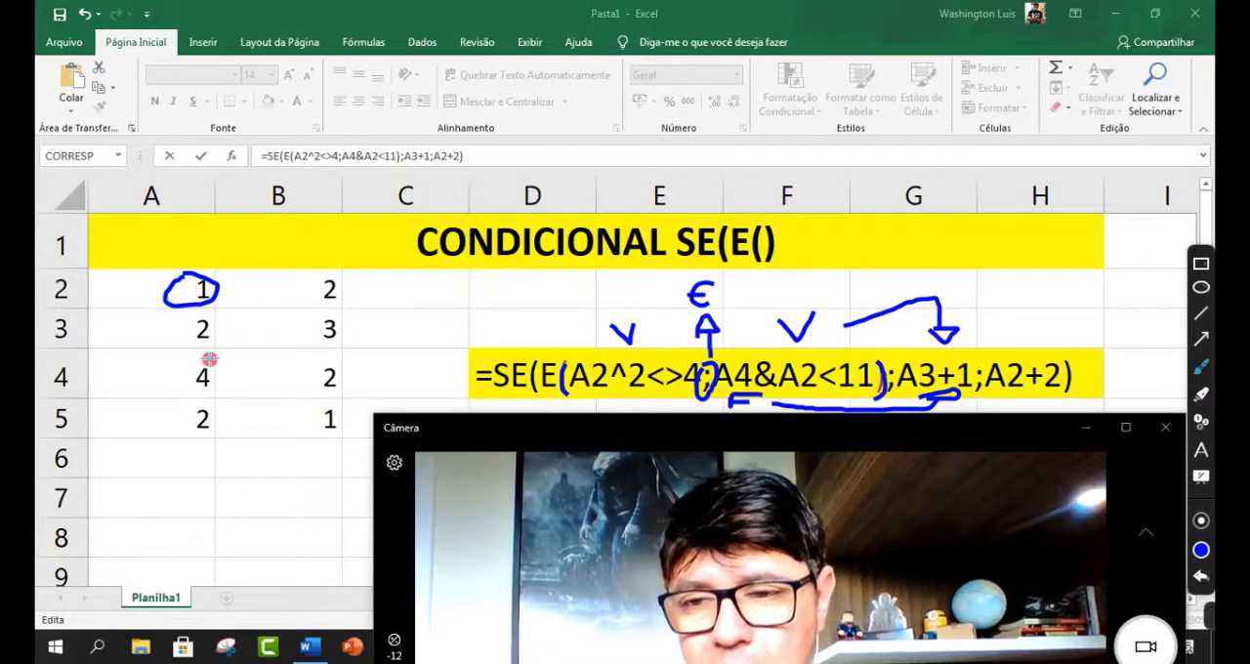
mouse_move(209, 359)
mouse_down()
mouse_move(185, 362)
mouse_move(215, 402)
mouse_move(152, 367)
mouse_up()
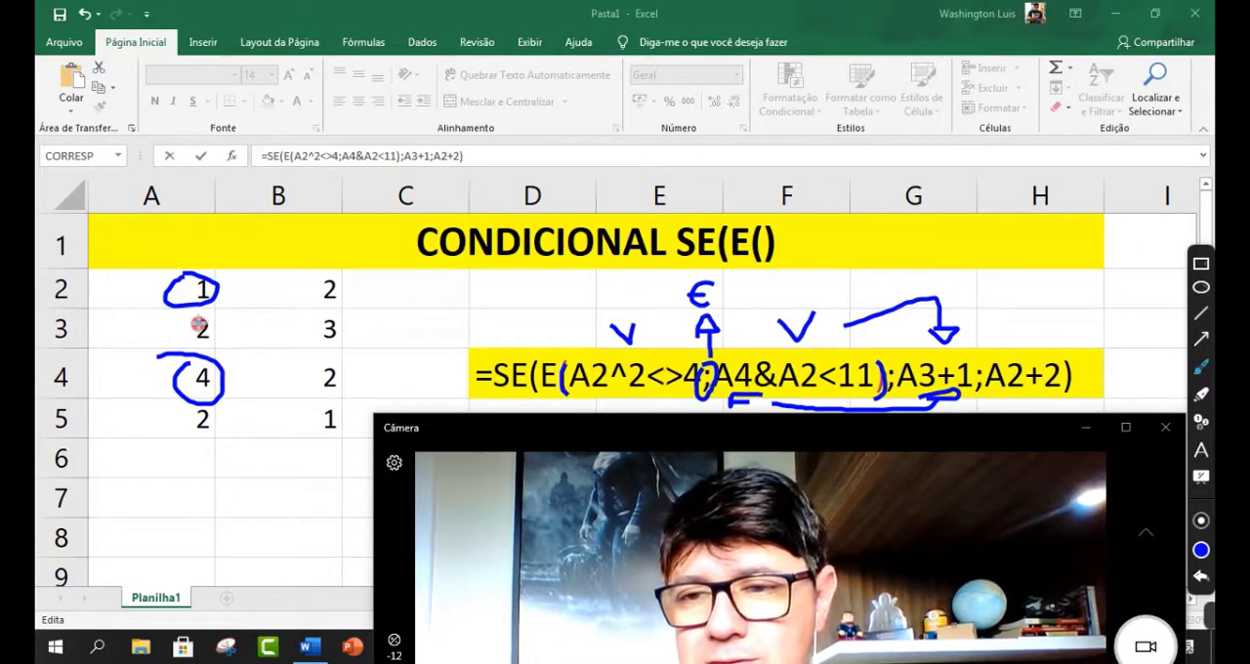
mouse_move(185, 280)
mouse_down()
mouse_move(196, 284)
mouse_move(181, 277)
mouse_up()
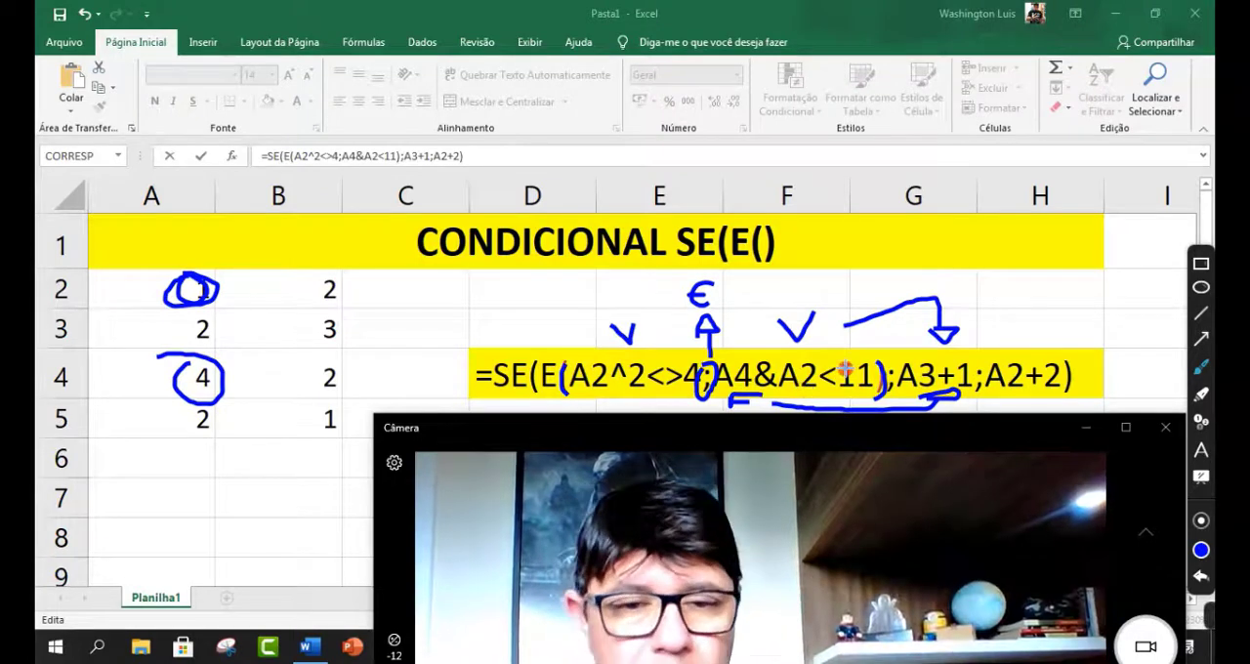
Step: Circle the two result arguments, undo that mark, and draw a box around the value-if-false argument A2+2
mouse_move(908, 350)
mouse_down()
mouse_move(886, 375)
mouse_move(996, 396)
mouse_move(1080, 343)
mouse_move(890, 354)
mouse_up()
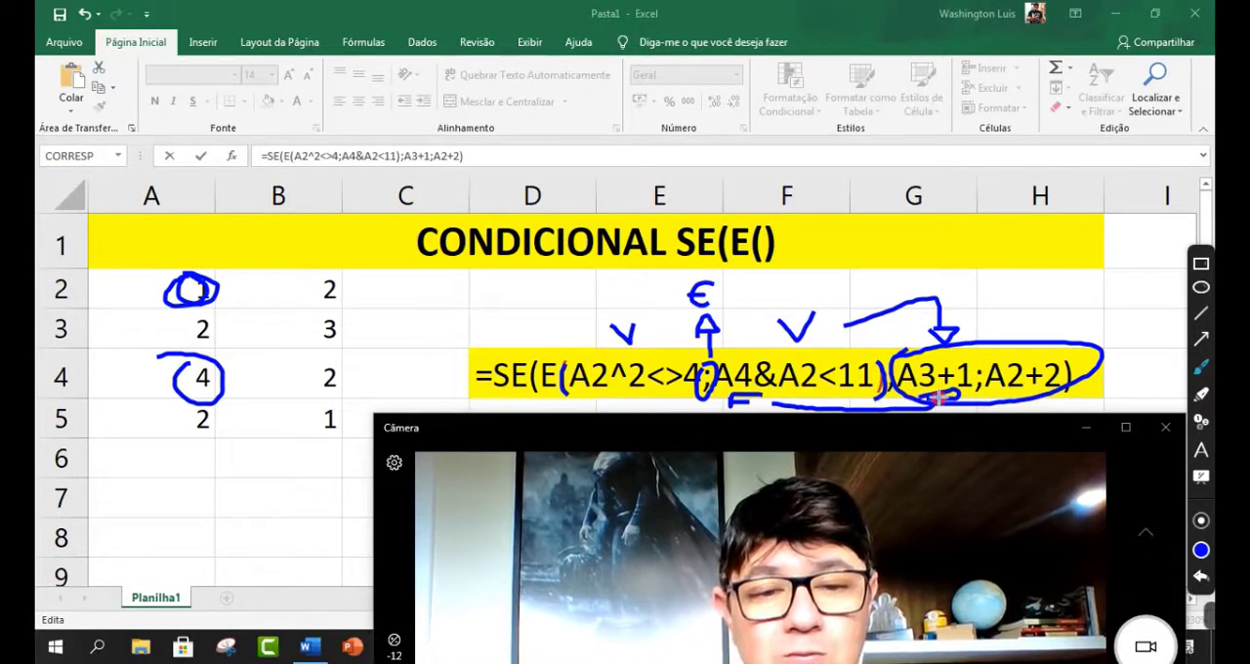
key(ctrl+z)
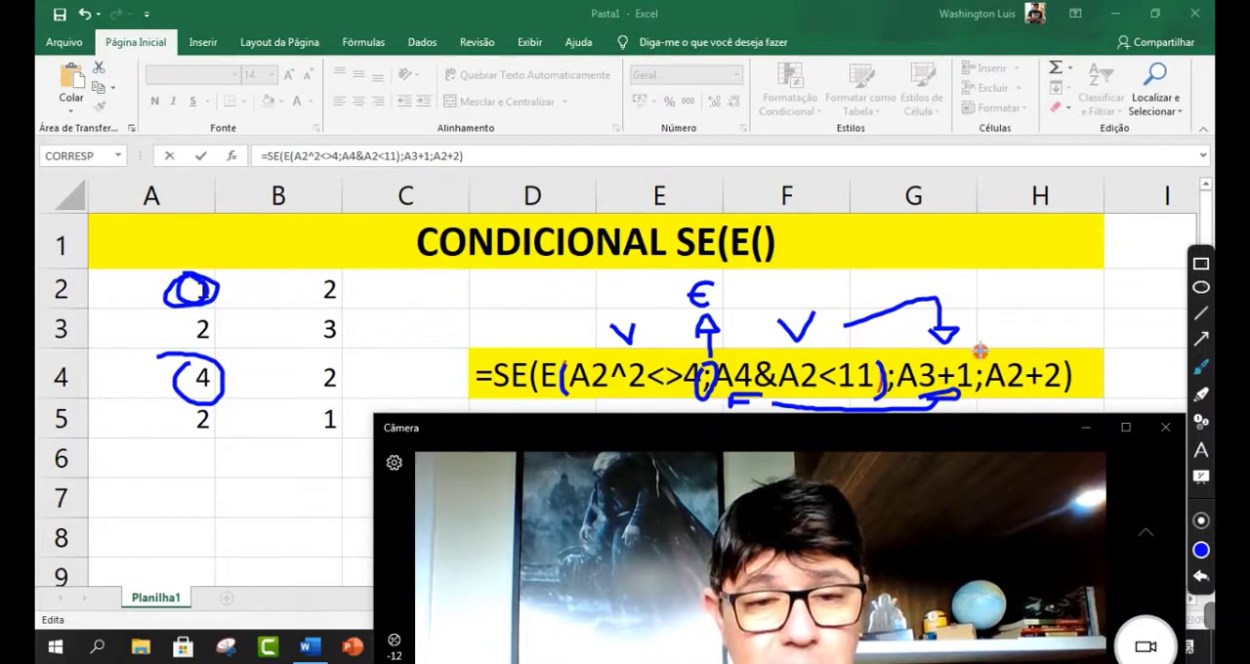
mouse_move(973, 344)
mouse_down()
mouse_move(973, 394)
mouse_move(1084, 394)
mouse_move(1086, 341)
mouse_move(973, 342)
mouse_up()
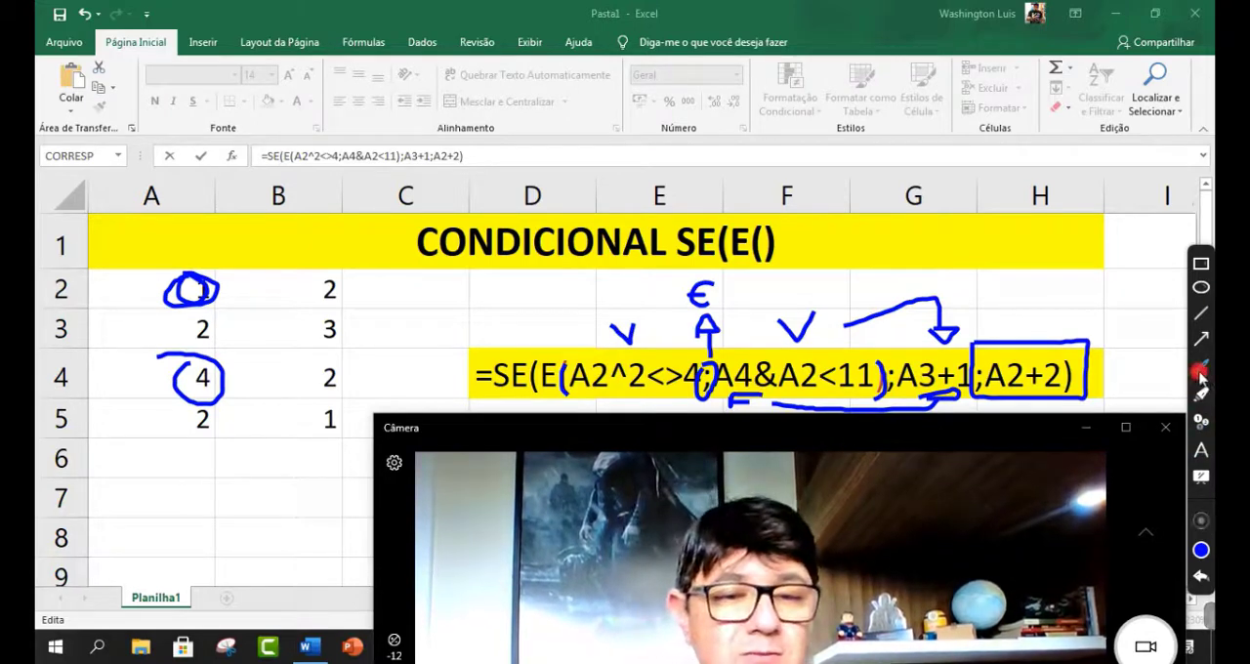
Step: Undo the brush annotations one by one until the worksheet is clear and return to the D4 formula
click(1203, 581)
click(1204, 582)
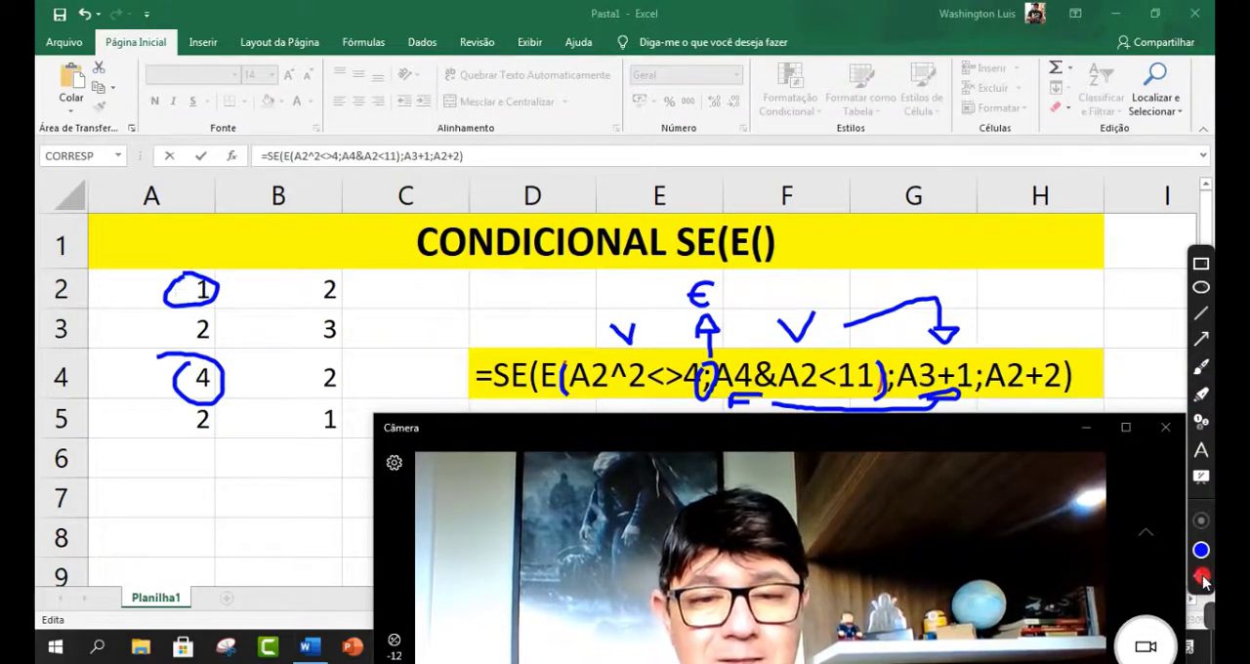
click(1204, 582)
click(1204, 582)
click(1204, 582)
click(1204, 581)
click(1203, 582)
click(1204, 582)
click(1203, 581)
click(1204, 582)
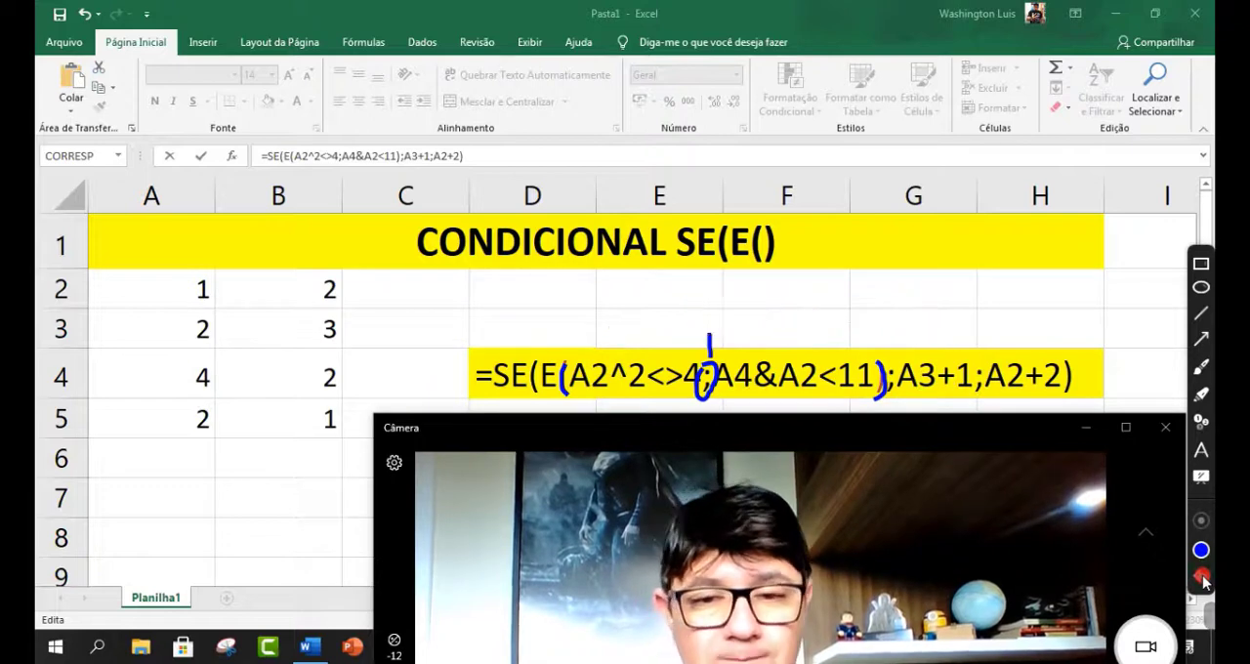
click(1204, 582)
click(1204, 582)
click(1204, 582)
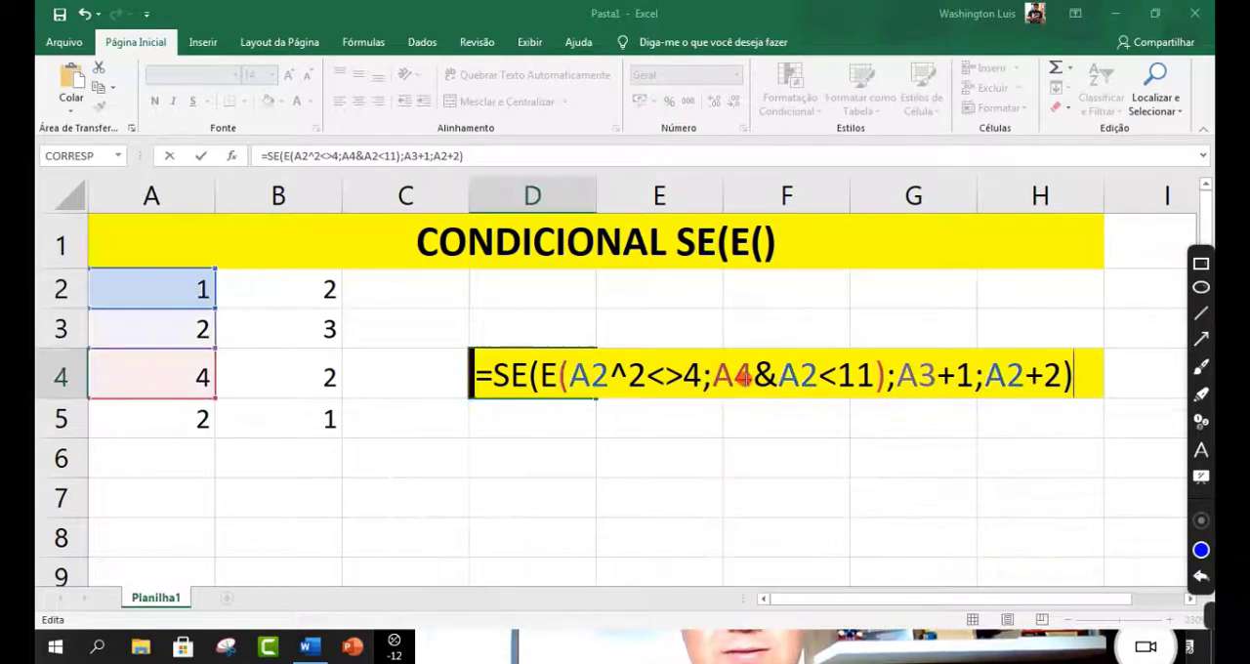
Step: Confirm the formula in D4 and reselect that cell, and move the Camera window up over the worksheet
key(Return)
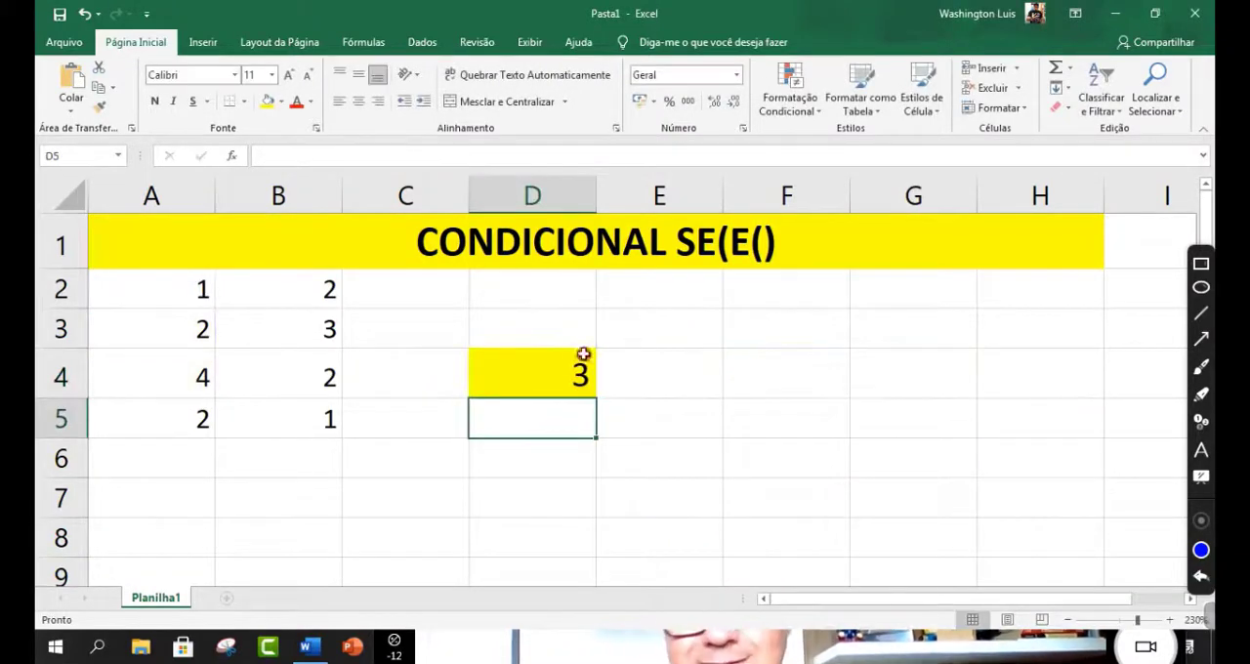
click(514, 371)
drag(623, 644, 388, 133)
drag(489, 160, 467, 119)
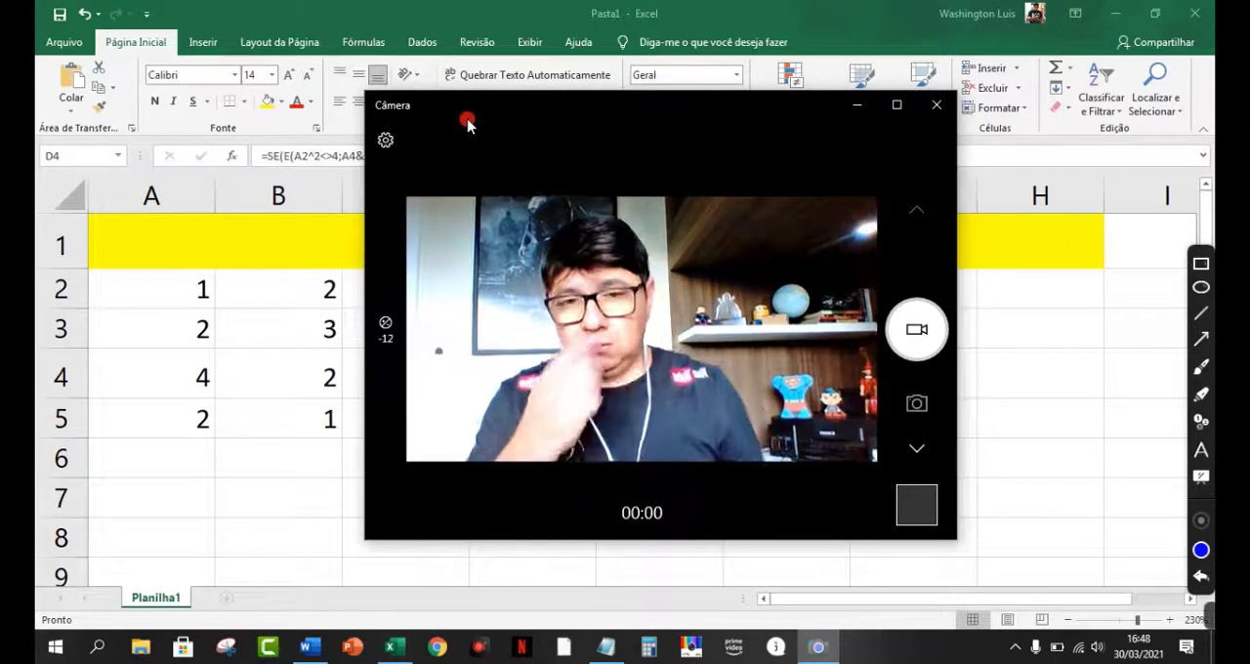